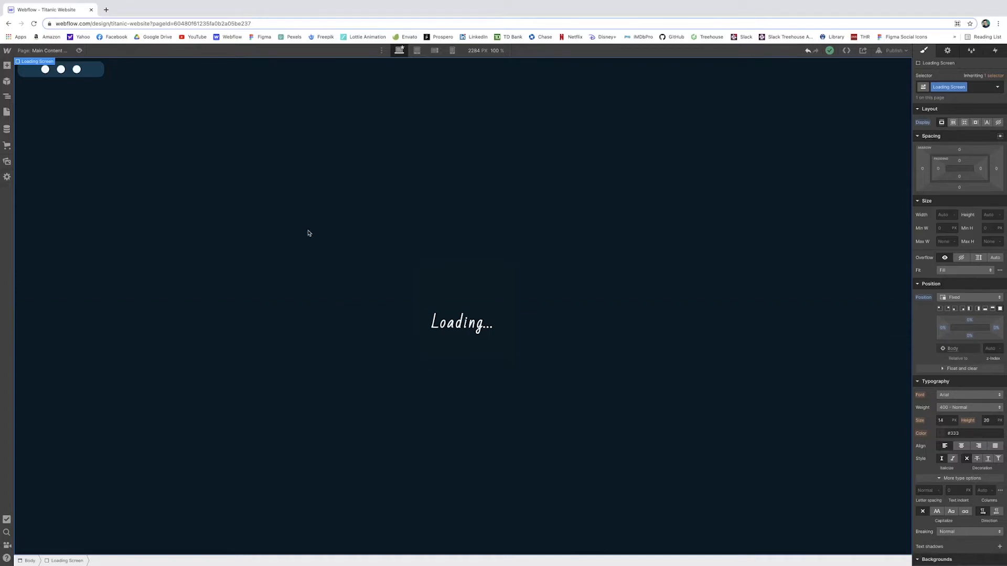
Set the Loading Screen element's display to None and preview the Main Content page without it.
left_click(6, 112)
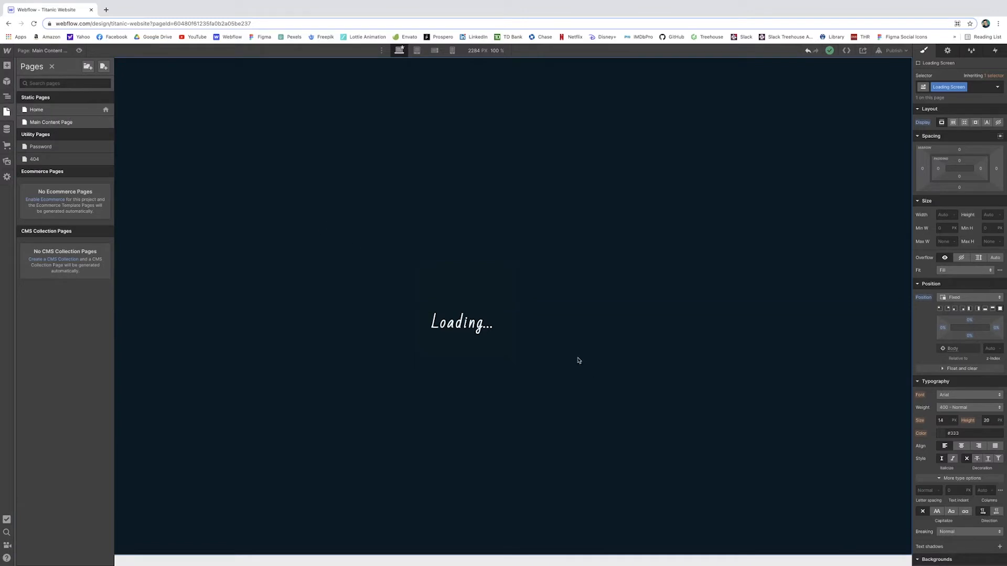
left_click(215, 136)
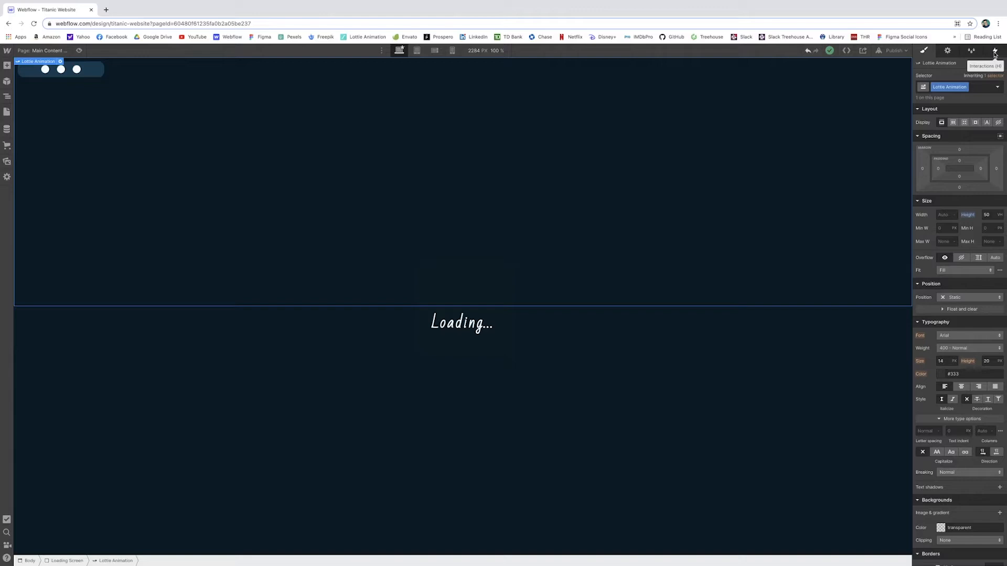
left_click(7, 96)
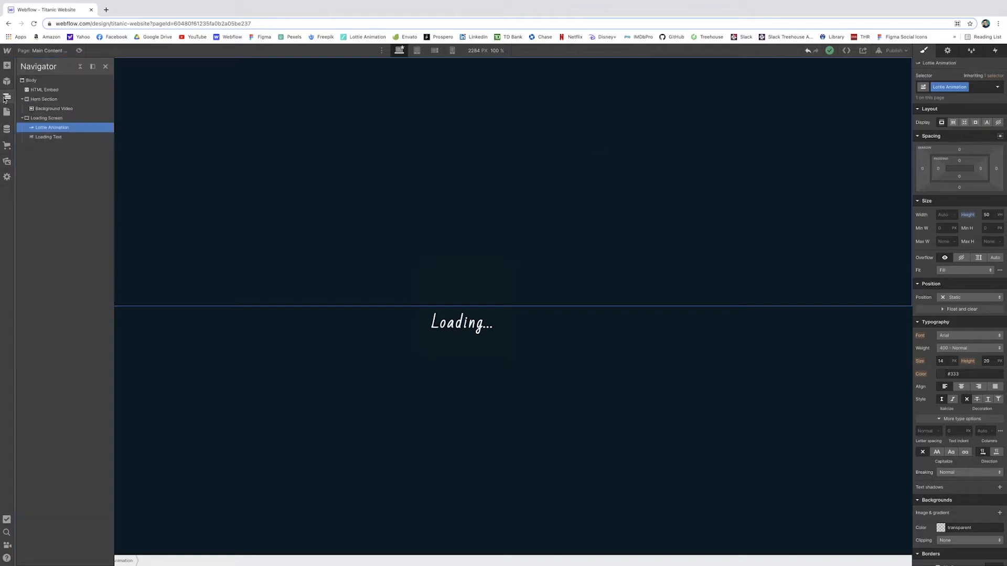
left_click(49, 118)
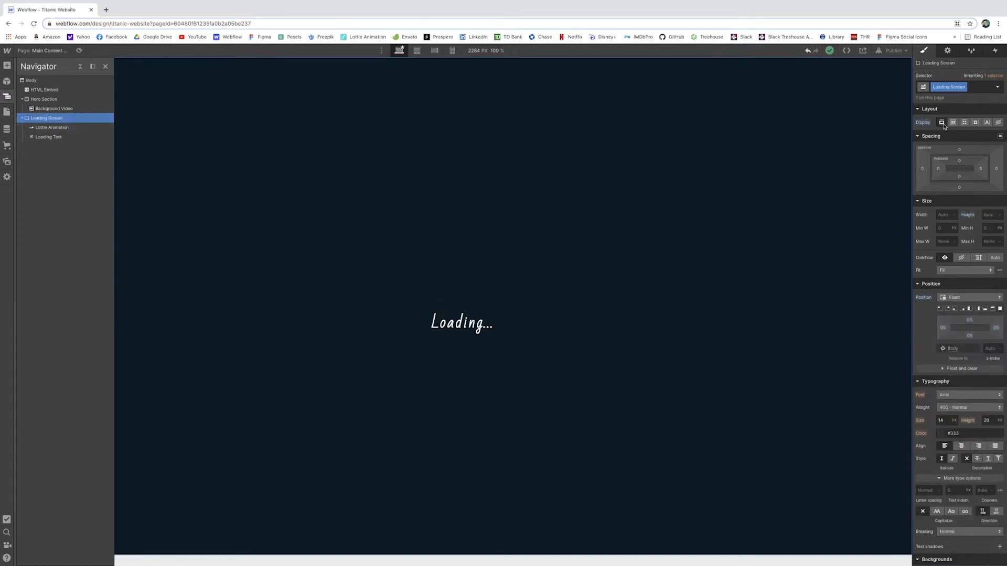
left_click(998, 122)
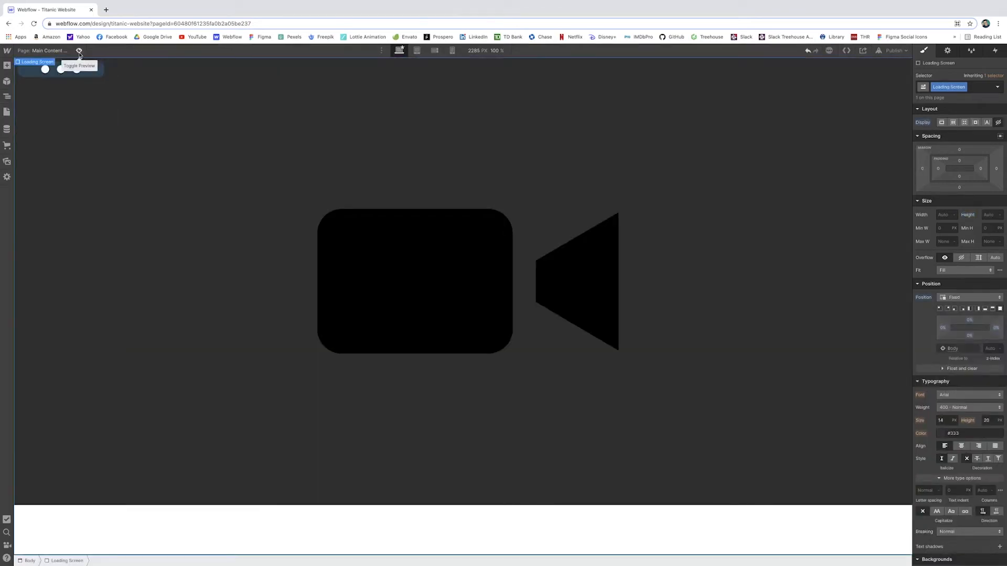
left_click(79, 51)
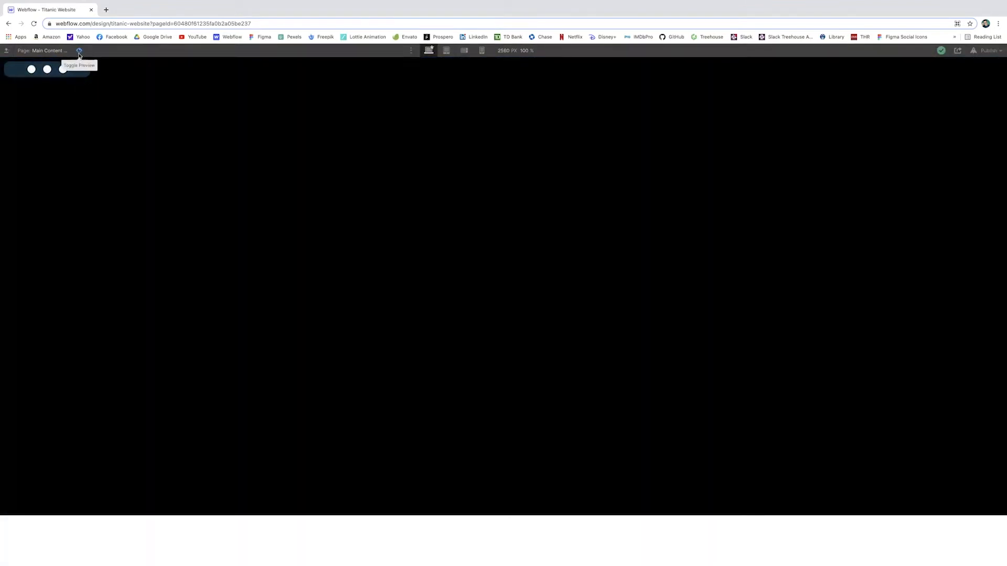
left_click(79, 51)
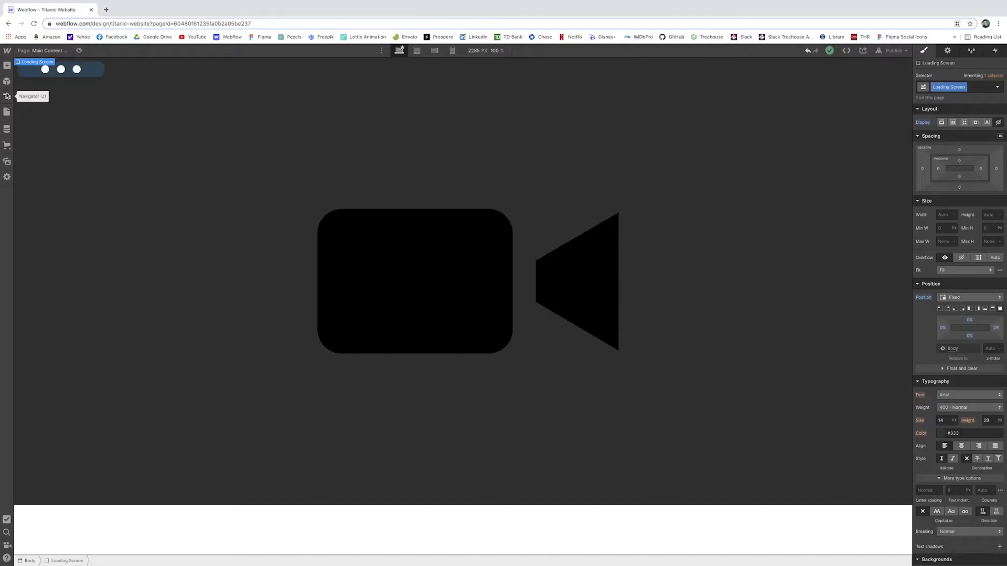
Add a div block to the Body and give it the class Title Overlay.
left_click(7, 96)
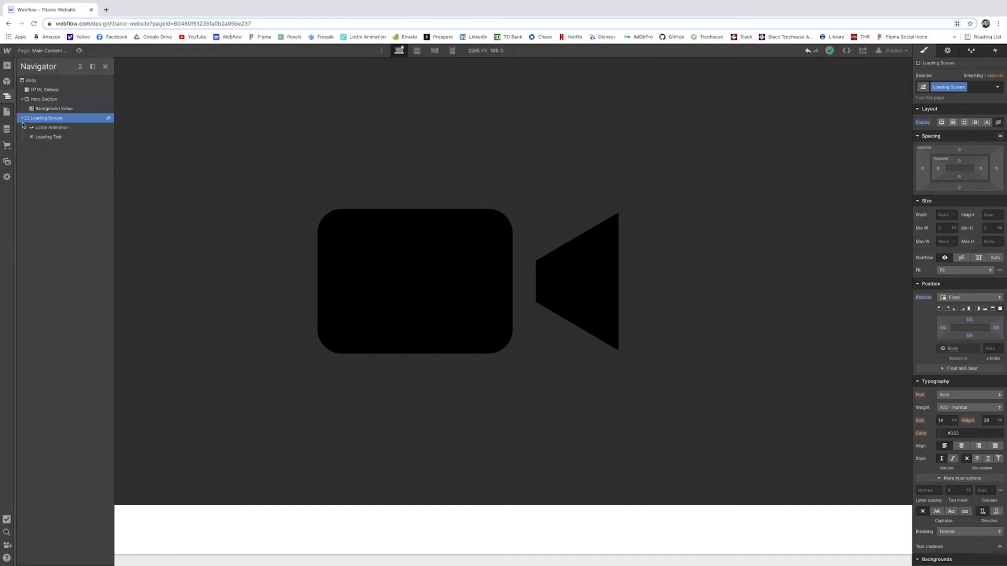
left_click(40, 80)
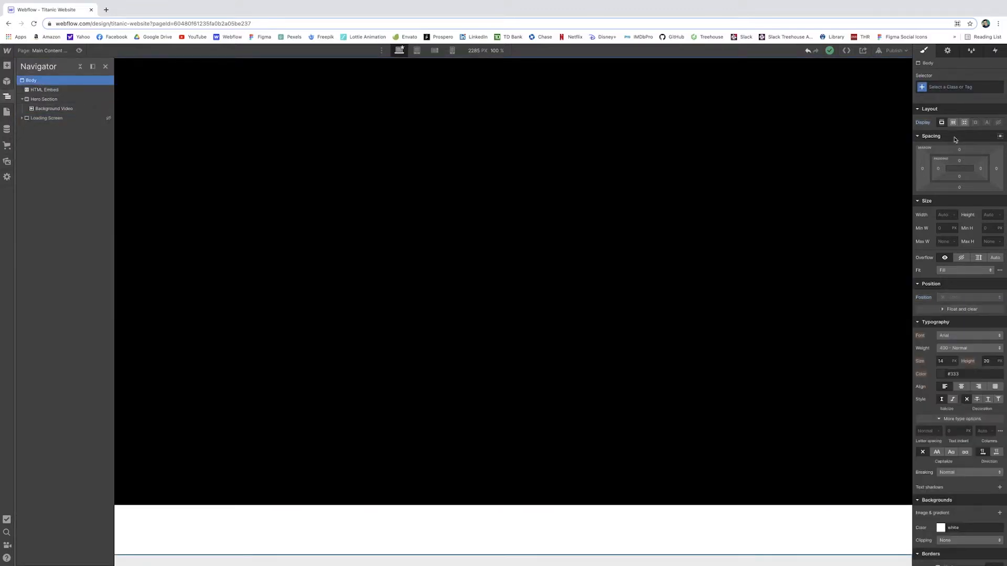
left_click(7, 65)
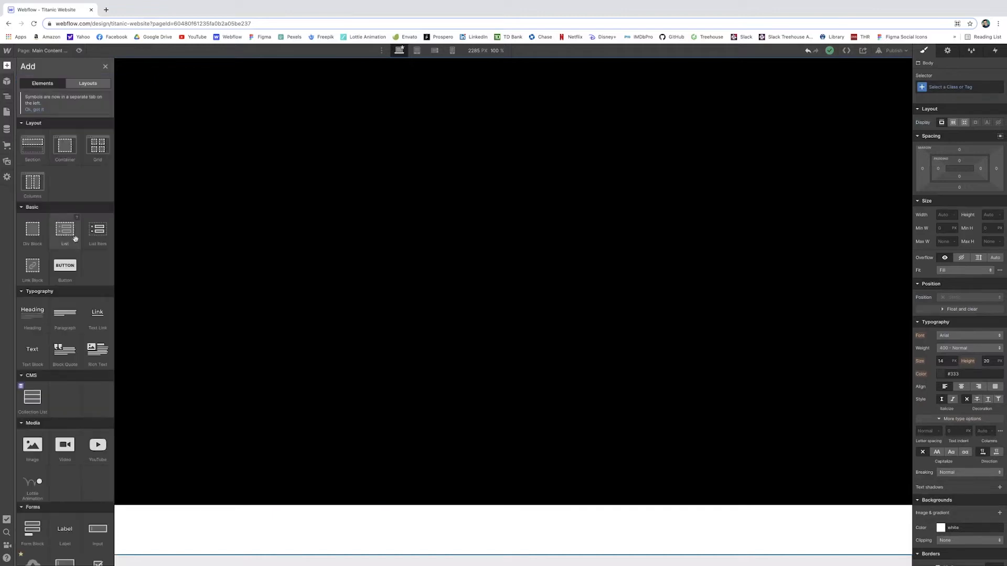
left_click(33, 231)
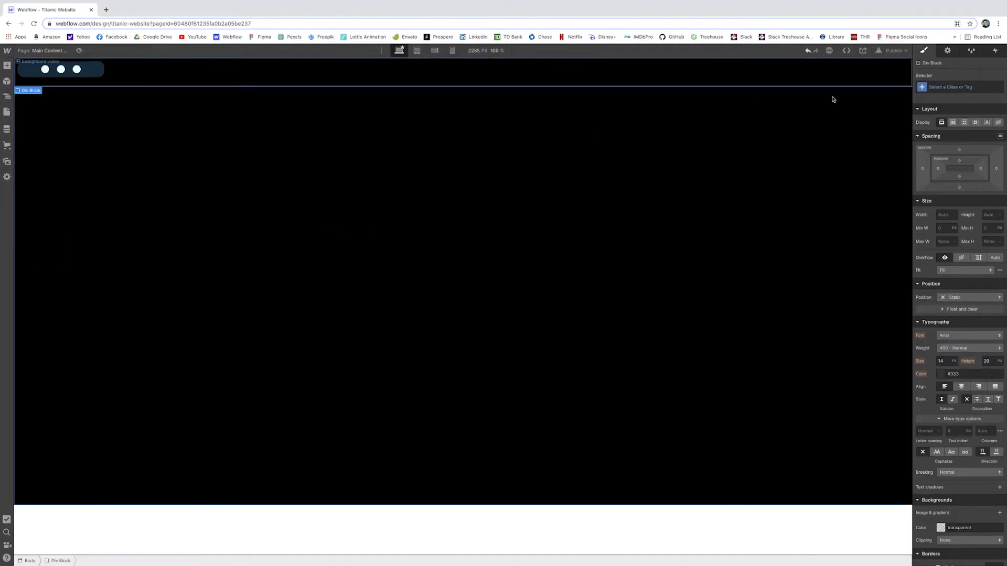
left_click(968, 89)
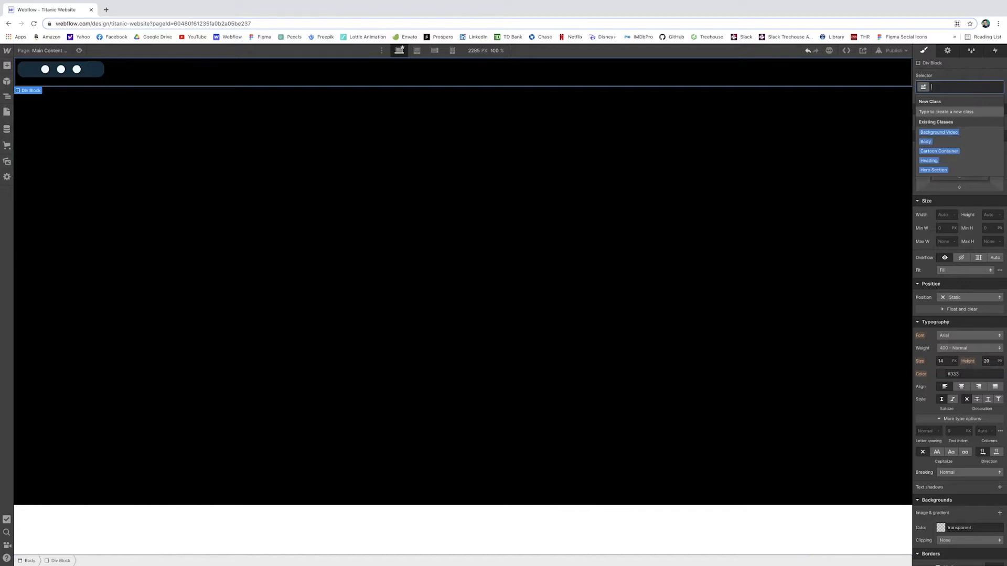
type("title Overlay")
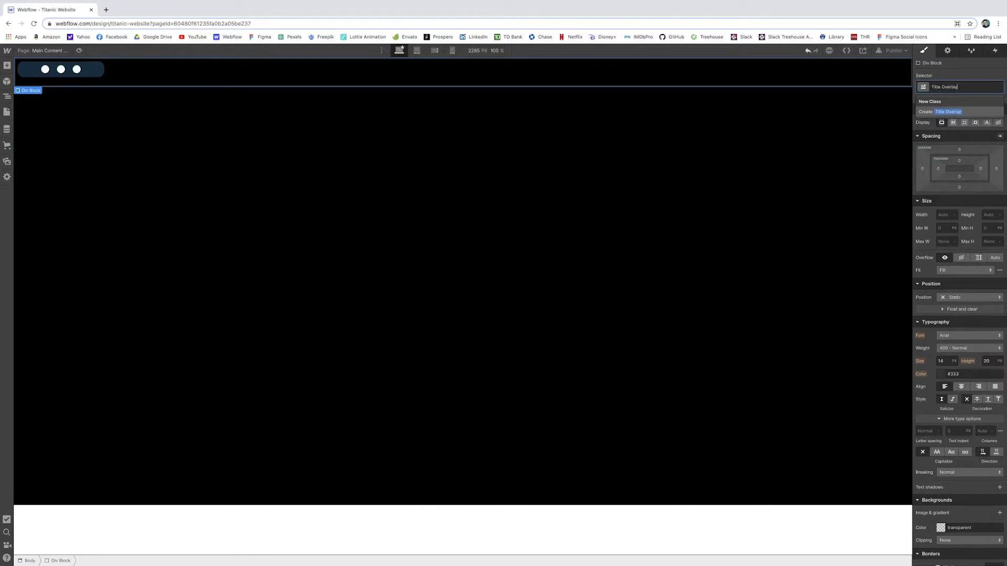
key("Return")
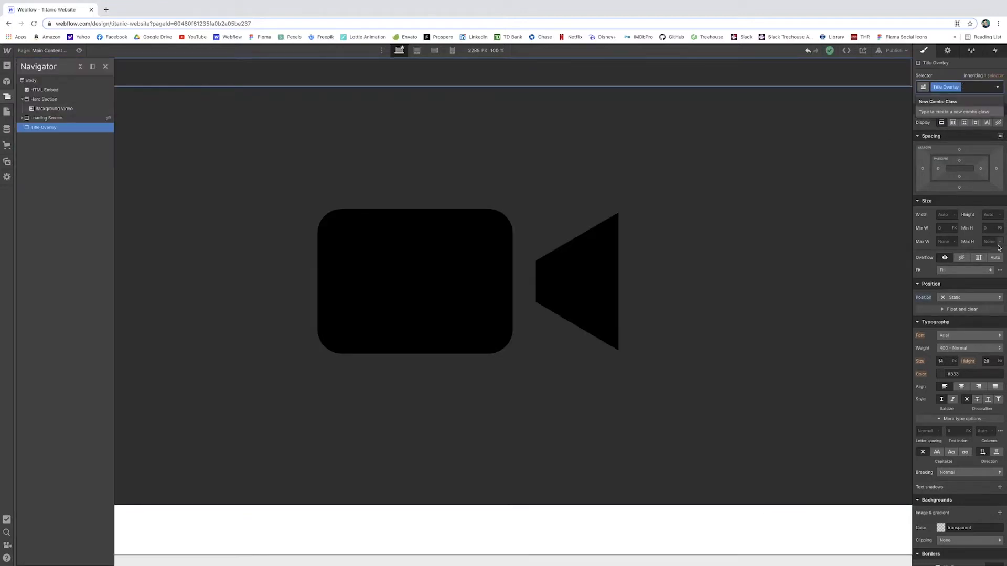
Size the Title Overlay to 100% width and 90 VH height, and set its position to Relative.
left_click(988, 216)
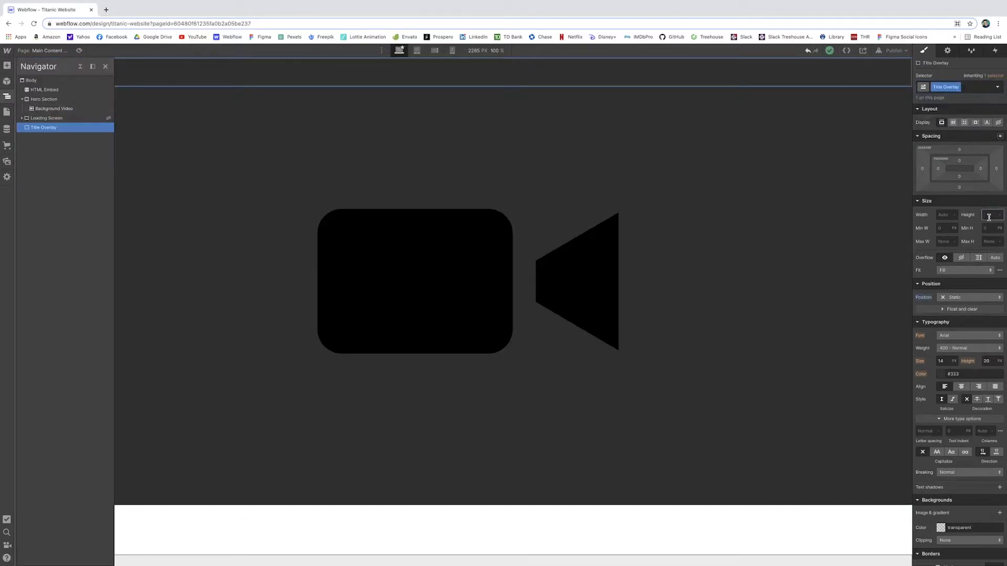
type("90vh")
key("Return")
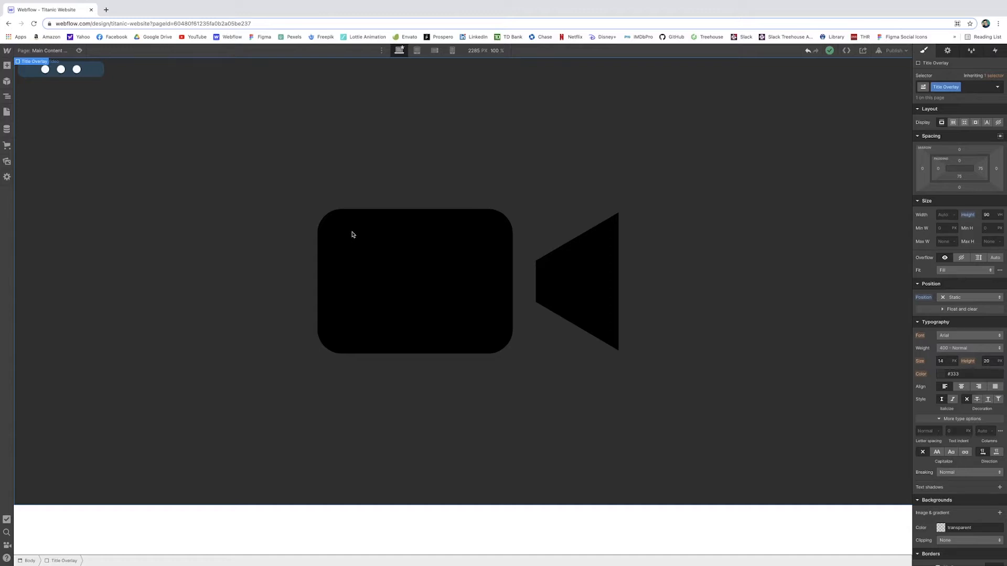
left_click(942, 215)
left_click(956, 298)
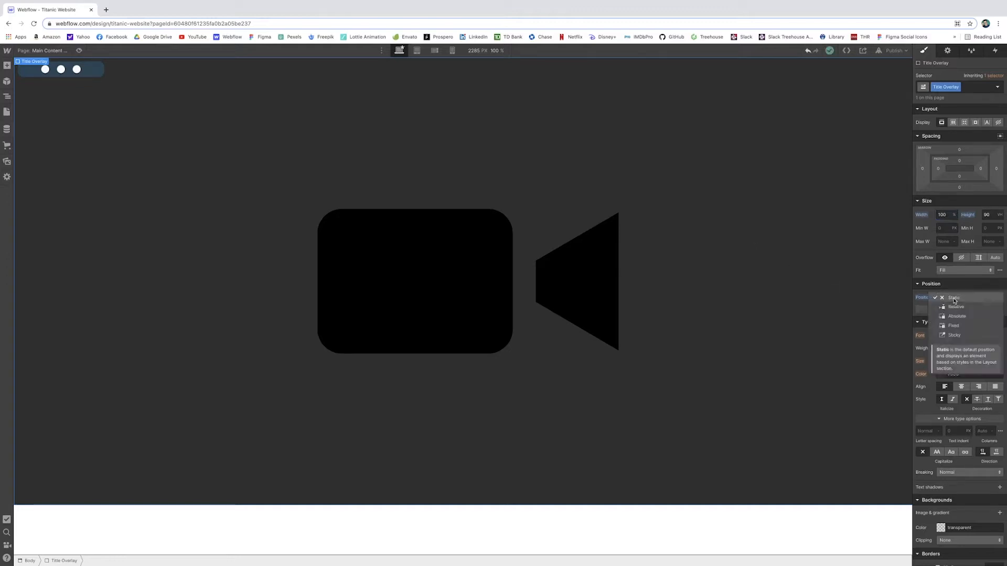
left_click(955, 307)
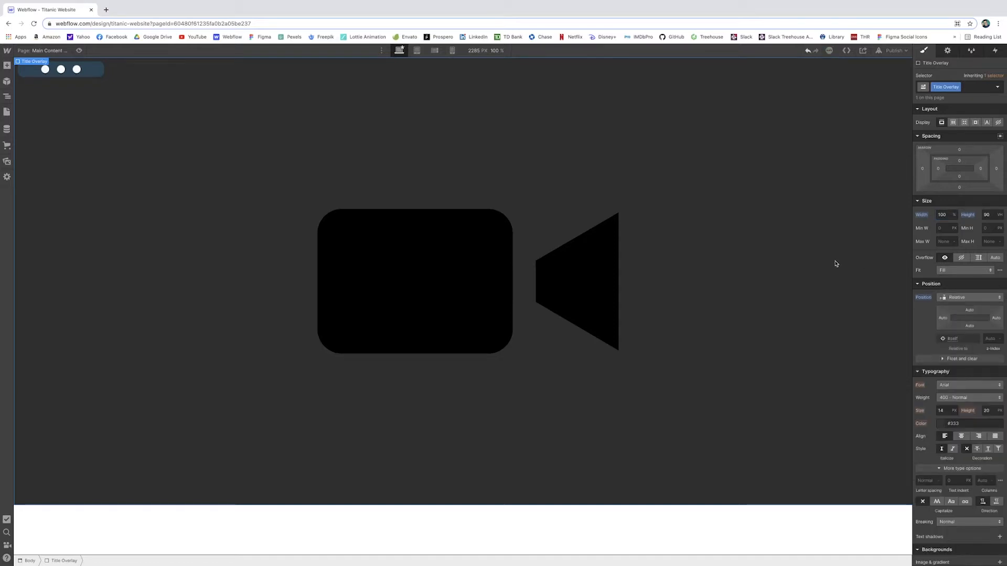
Examine the size and position settings of the Hero Section and HTML Embed, and reselect the Title Overlay.
left_click(7, 96)
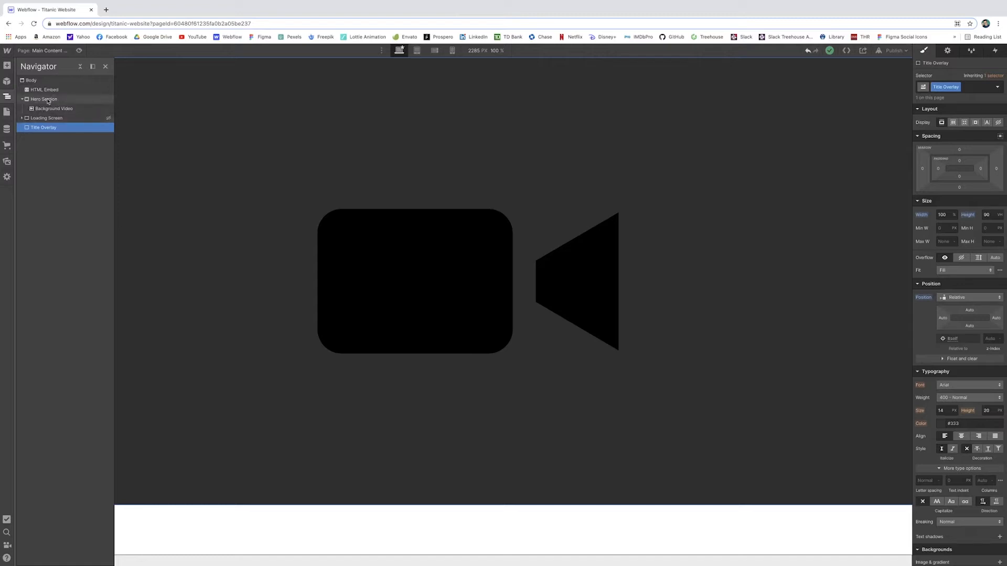
left_click(22, 99)
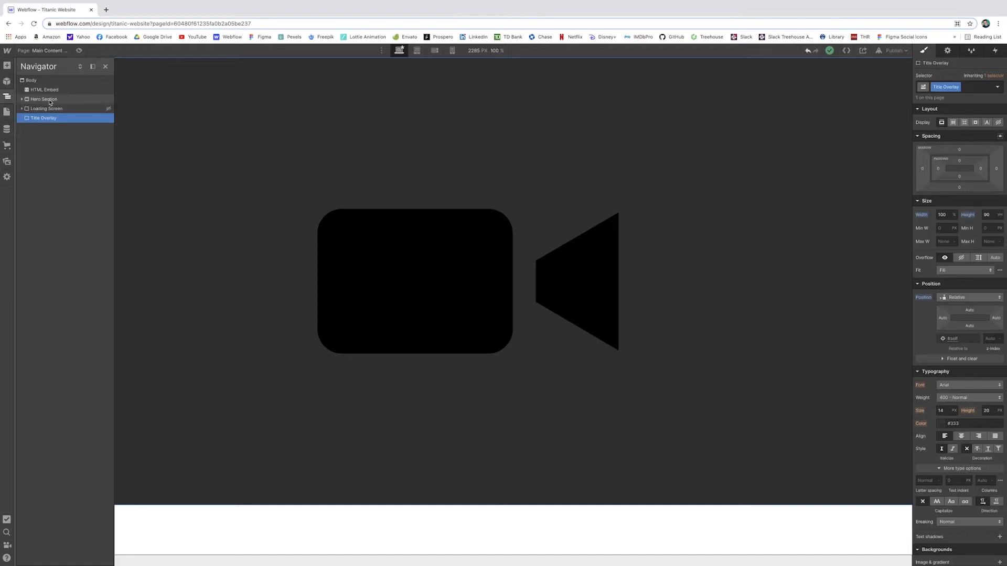
left_click(50, 100)
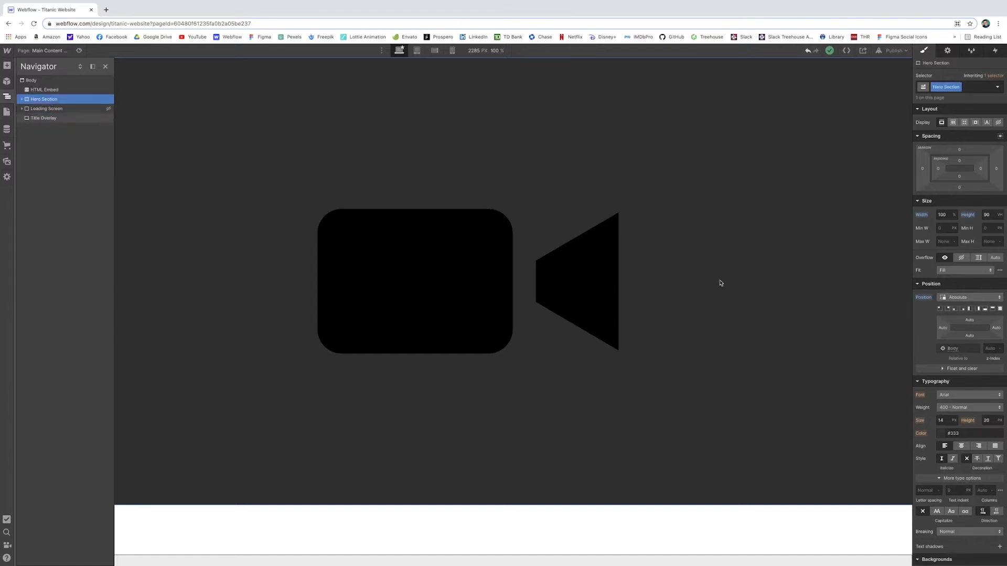
left_click(91, 91)
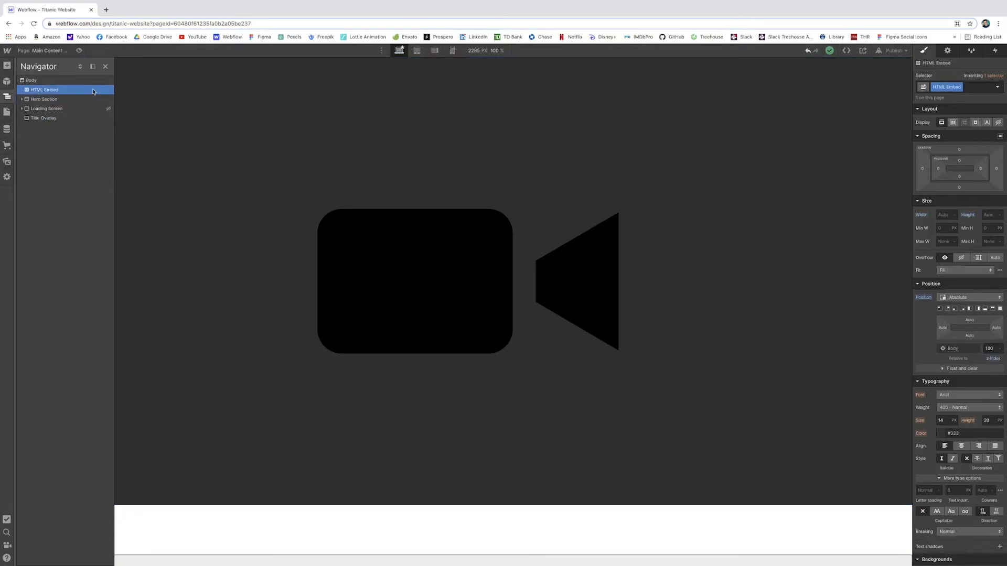
left_click(48, 117)
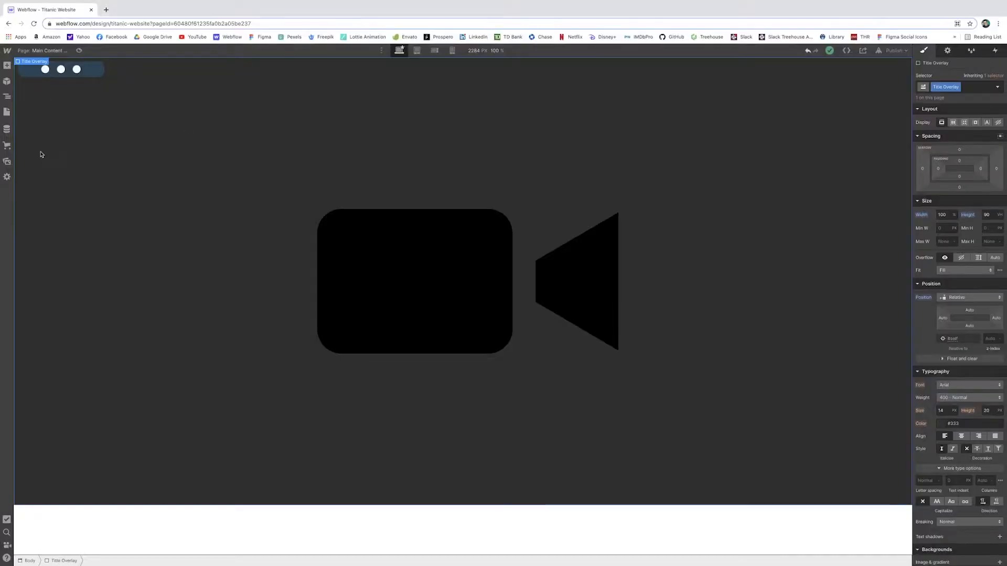
Upload Titanic Logo.png from the Desktop folder to the site's assets.
left_click(7, 161)
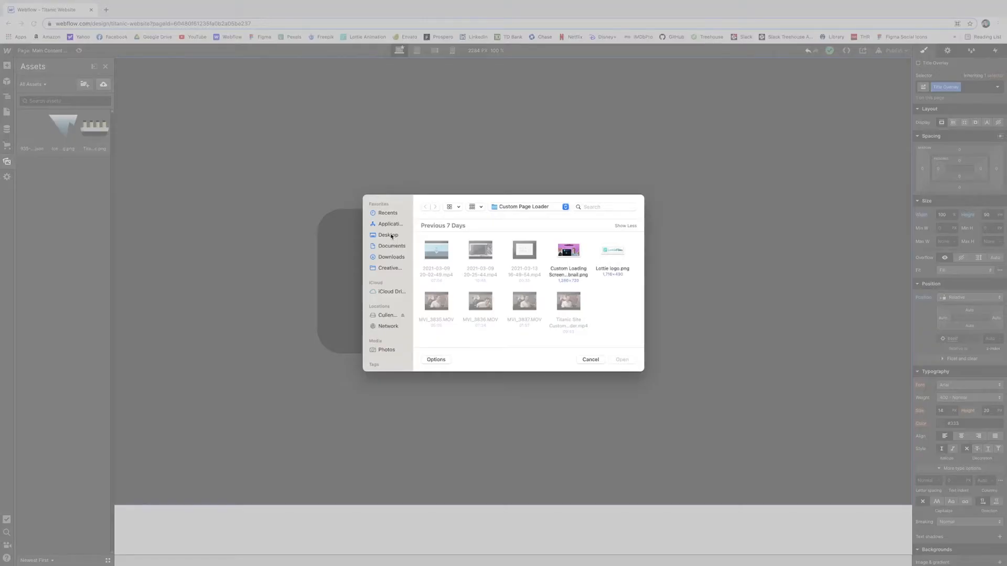
left_click(388, 235)
left_click(436, 250)
left_click(623, 360)
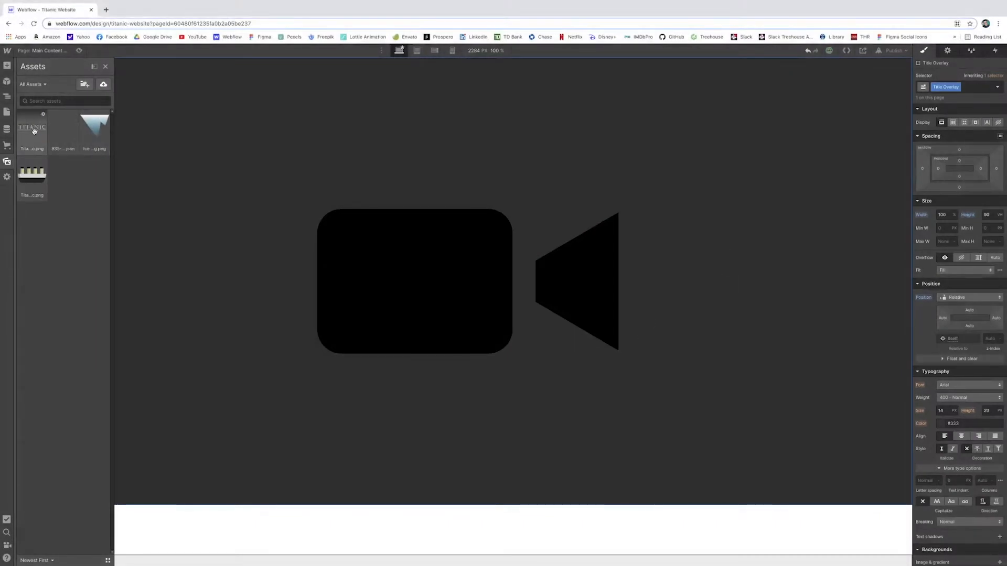
Insert an image element into the Title Overlay and use Titanic Logo.png as its picture.
left_click(7, 97)
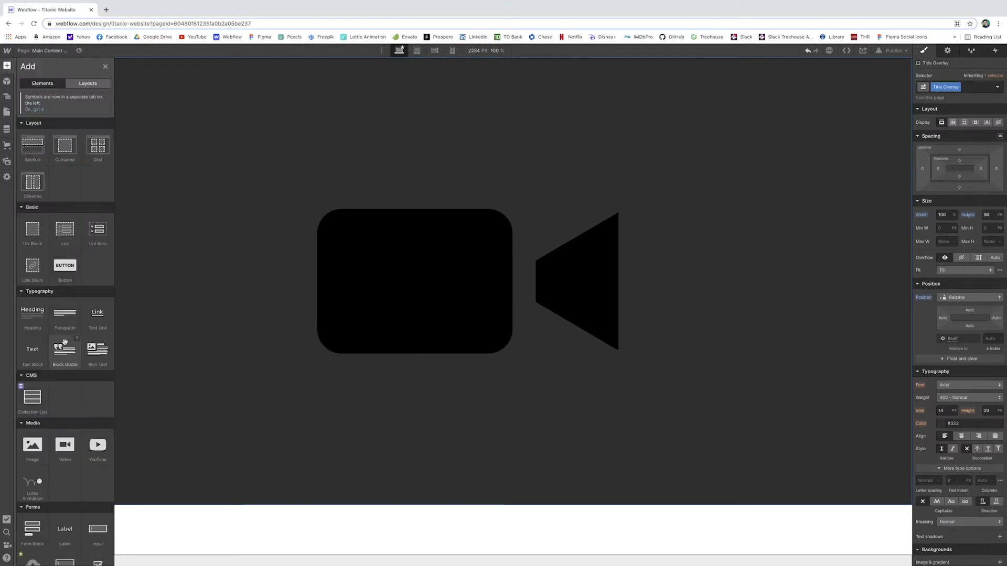
left_click(32, 446)
left_click(68, 137)
left_click(38, 137)
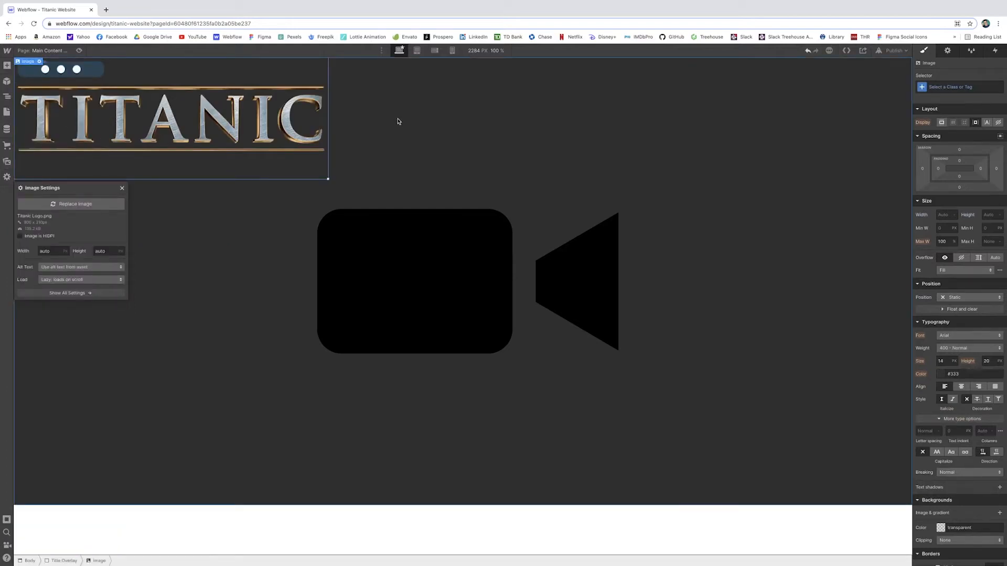
Give the logo image the class Titanic Title and set its width to 50%.
left_click(947, 88)
type("Ti")
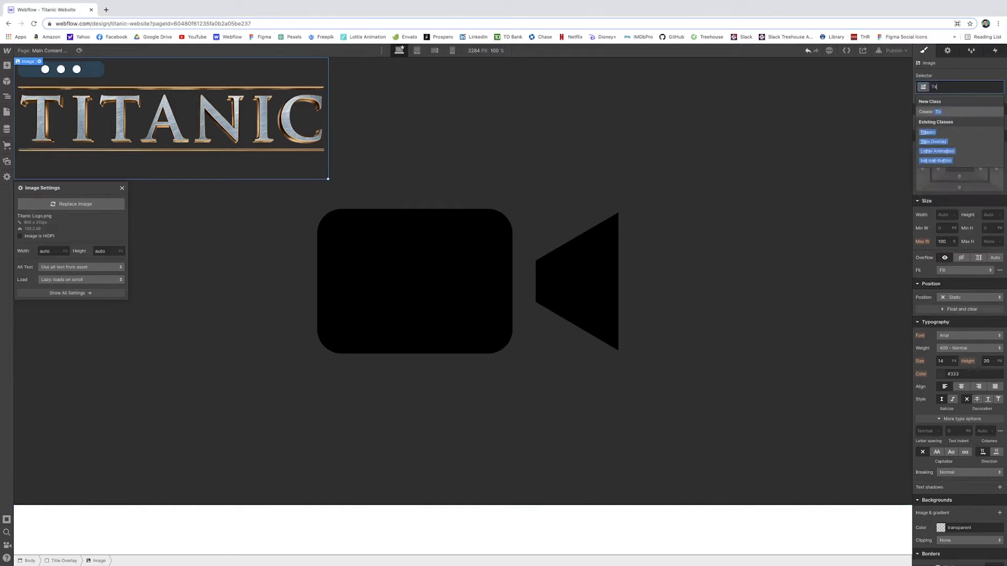
type("tanic litle")
key("Return")
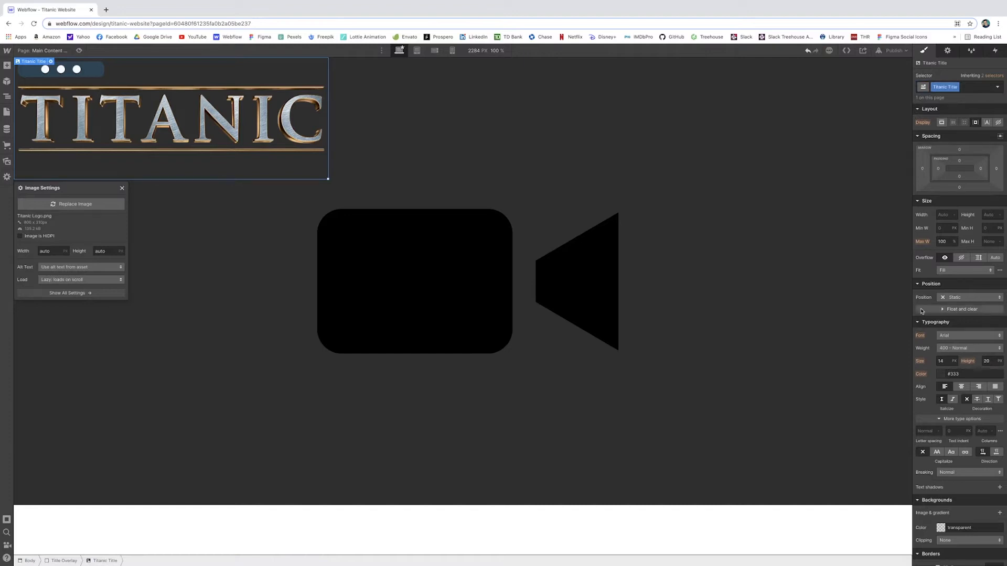
left_click(952, 216)
type("50%")
key("Return")
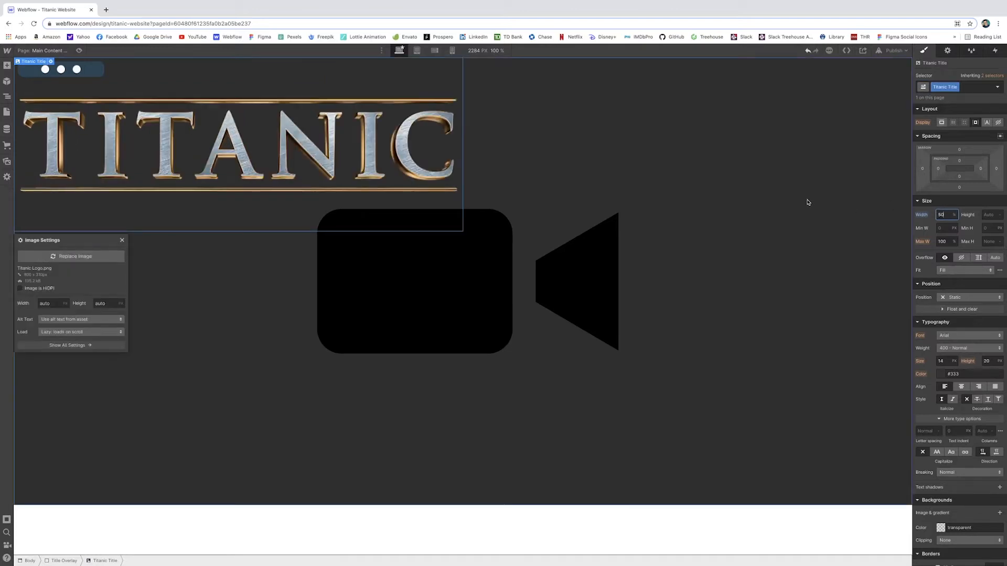
Change the Title Overlay's layout to flex with a vertical direction.
left_click(912, 227)
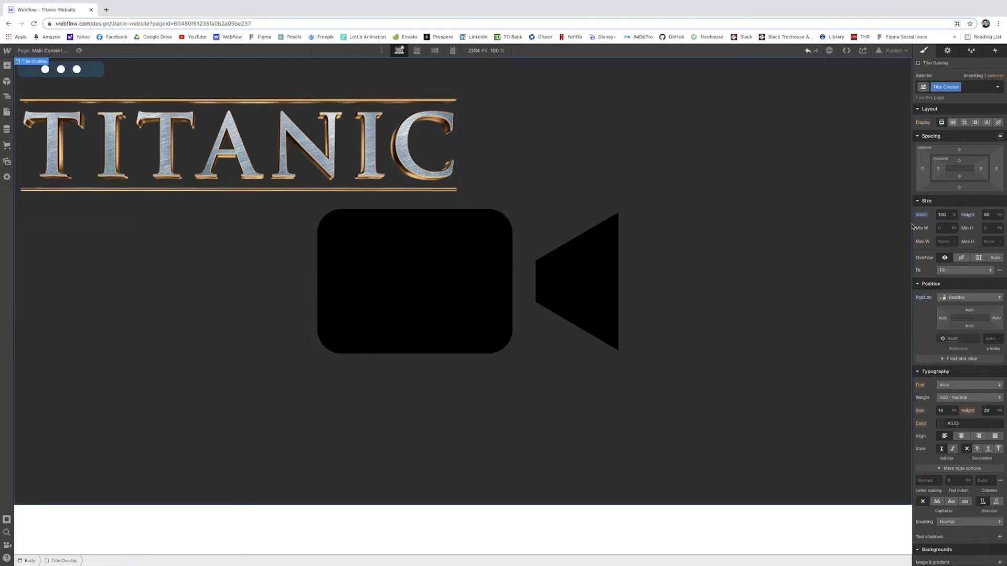
mouse_move(911, 227)
left_mouse_down()
mouse_move(622, 211)
mouse_move(911, 225)
left_mouse_up()
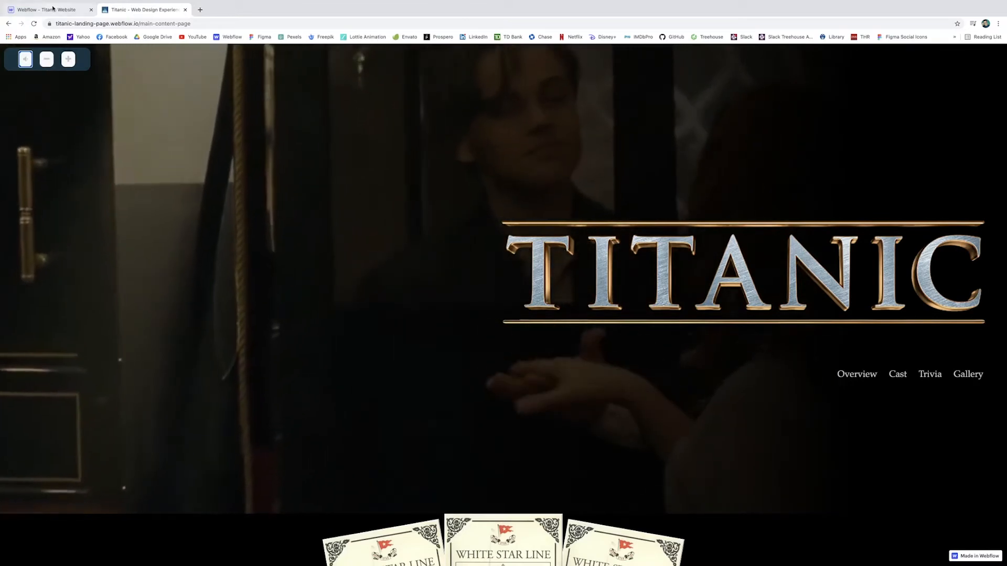
left_click(53, 9)
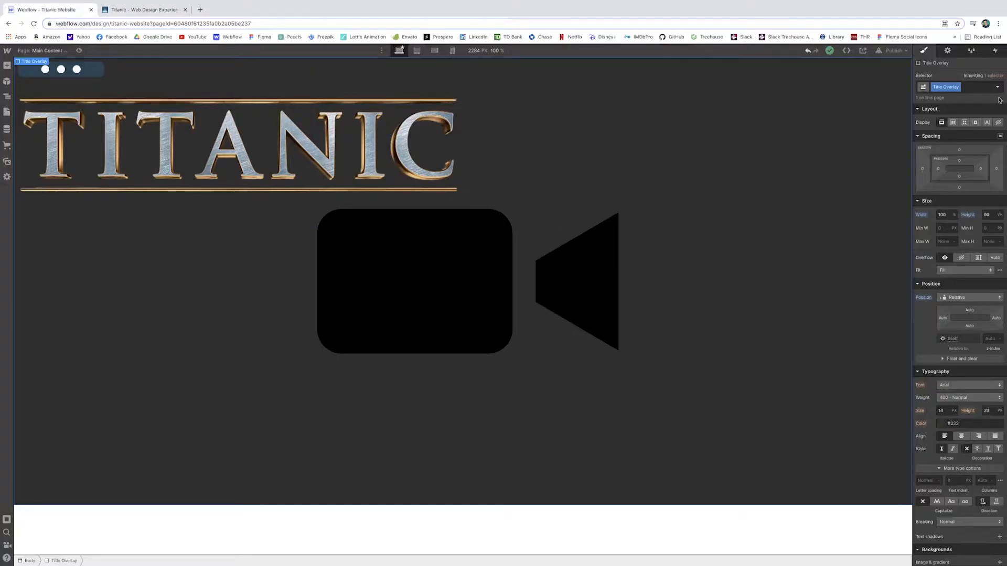
left_click(952, 123)
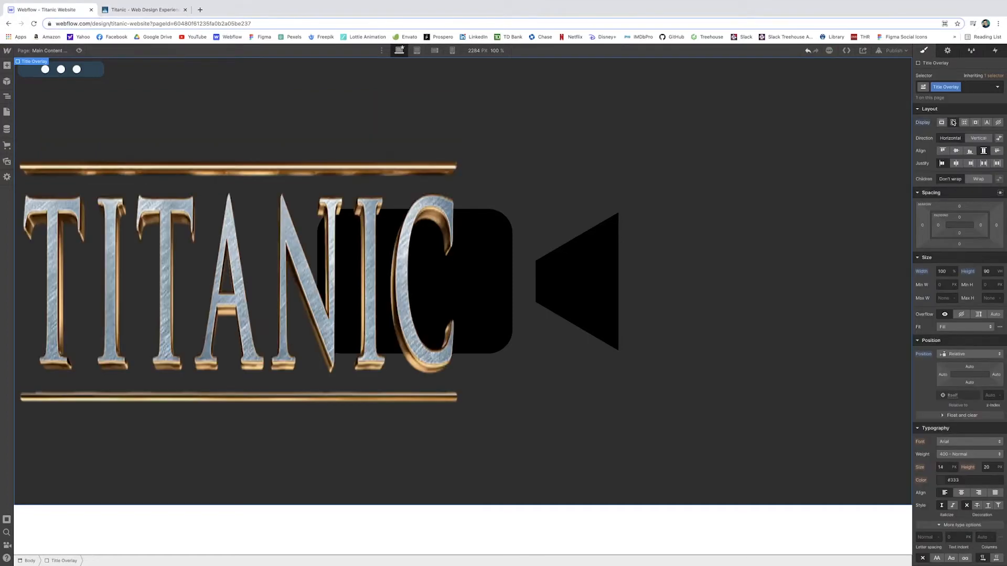
left_click(976, 138)
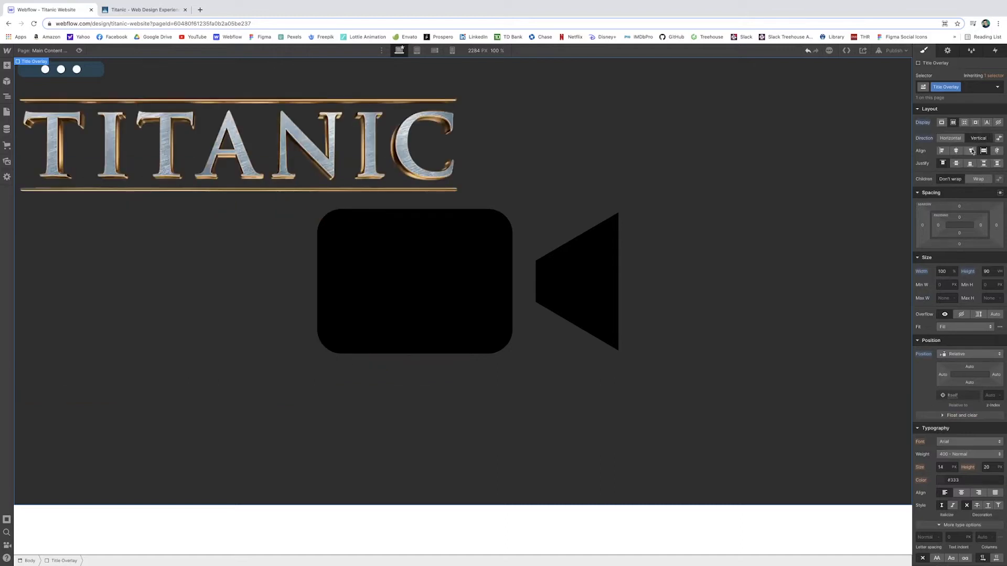
Align the Title Overlay's content to the end and justify it to the center.
left_click(971, 151)
left_click(955, 164)
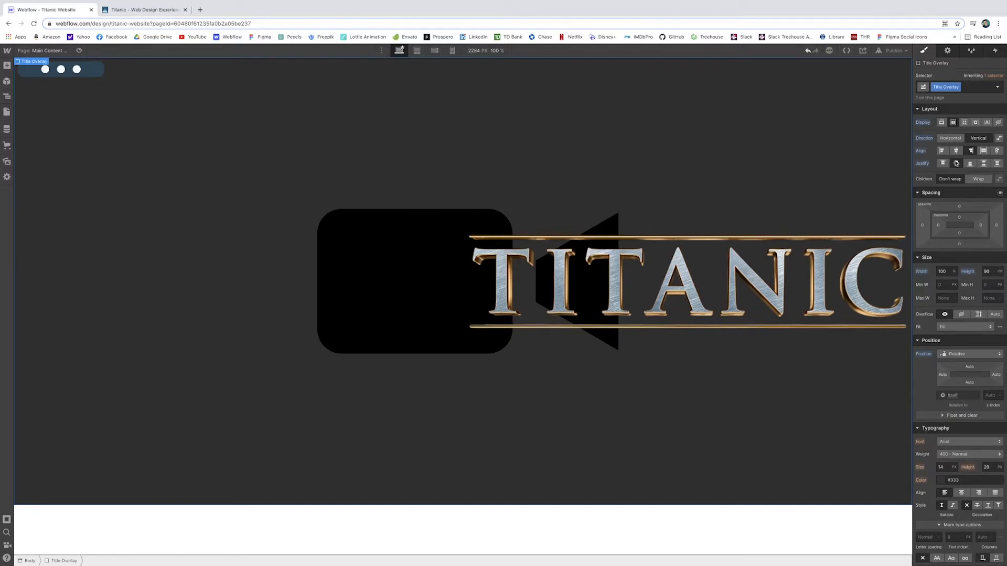
Try the horizontal direction and start alignment on the Title Overlay, returning to vertical, end-aligned and center-justified.
left_click(951, 138)
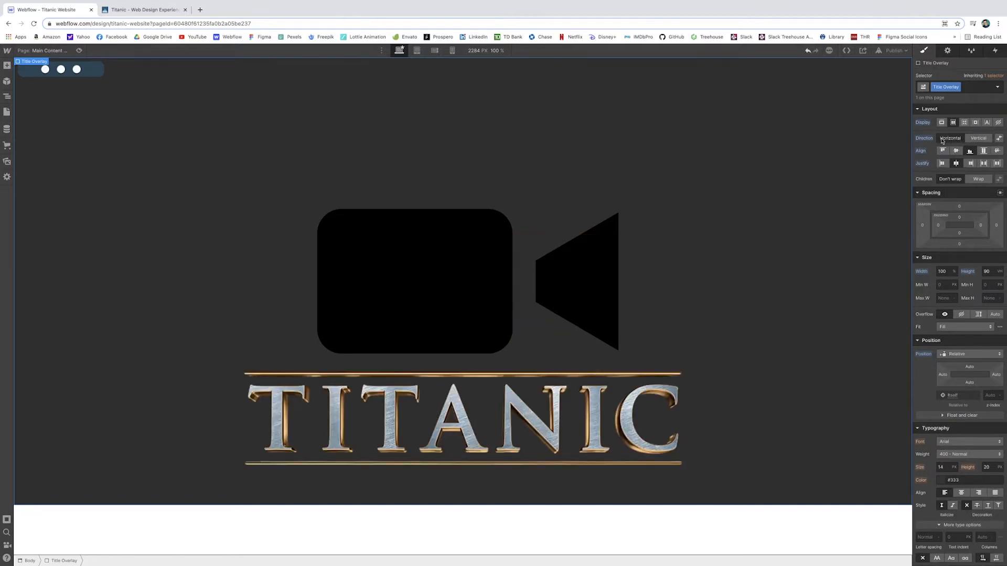
left_click(977, 139)
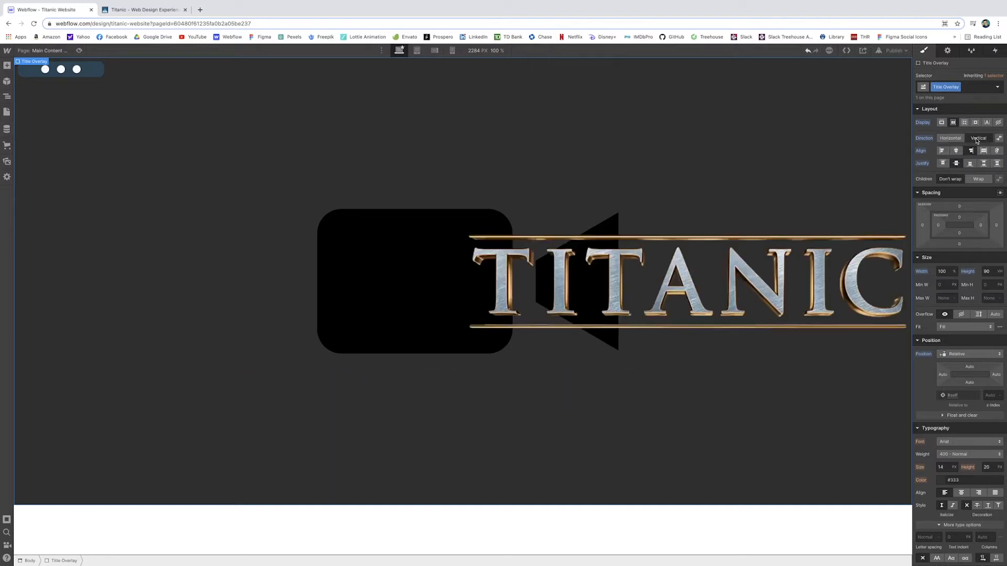
left_click(941, 152)
left_click(946, 164)
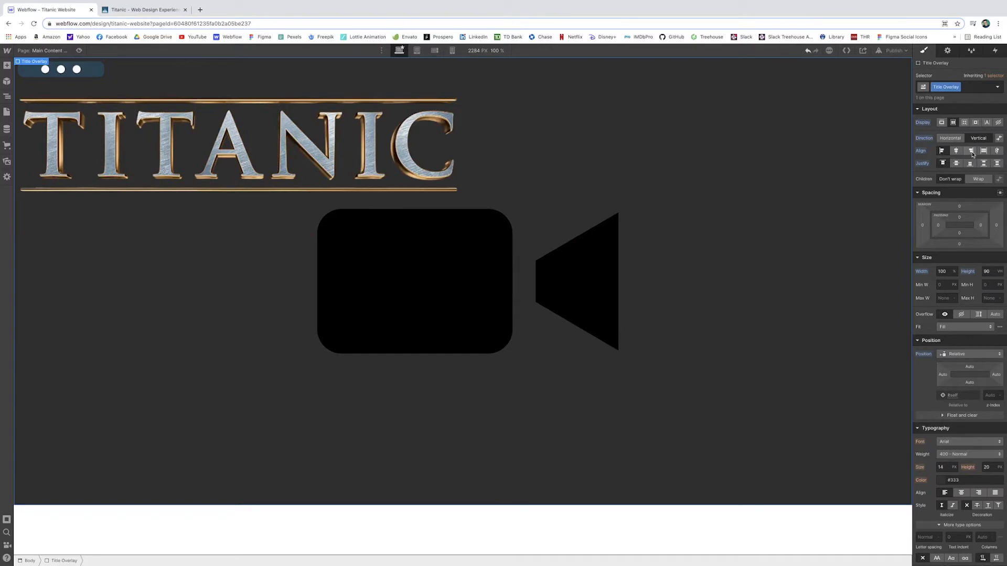
left_click(971, 152)
left_click(958, 164)
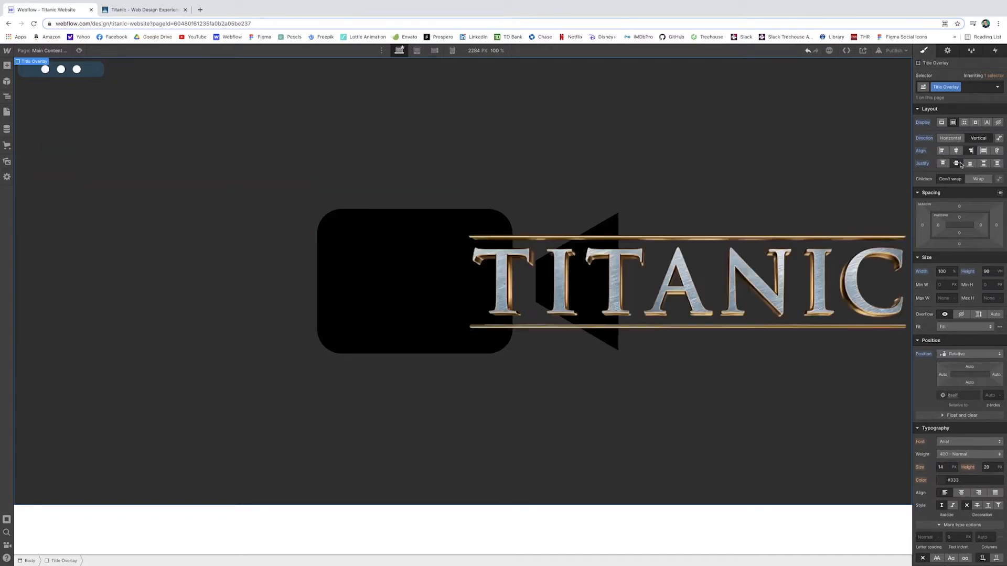
Add a div block with the class Nav Links inside the Title Overlay and insert a text link in it.
left_click(838, 223)
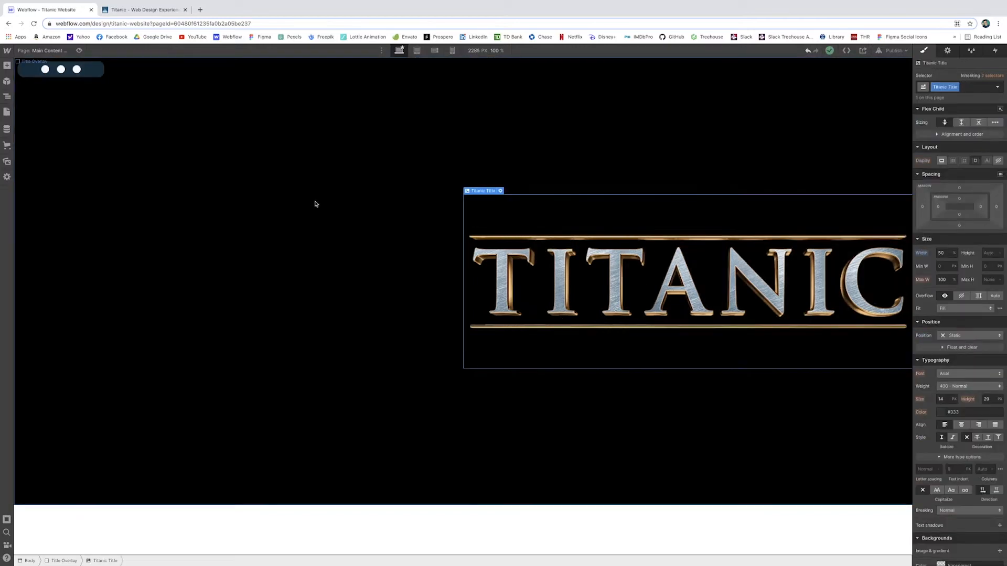
left_click(218, 153)
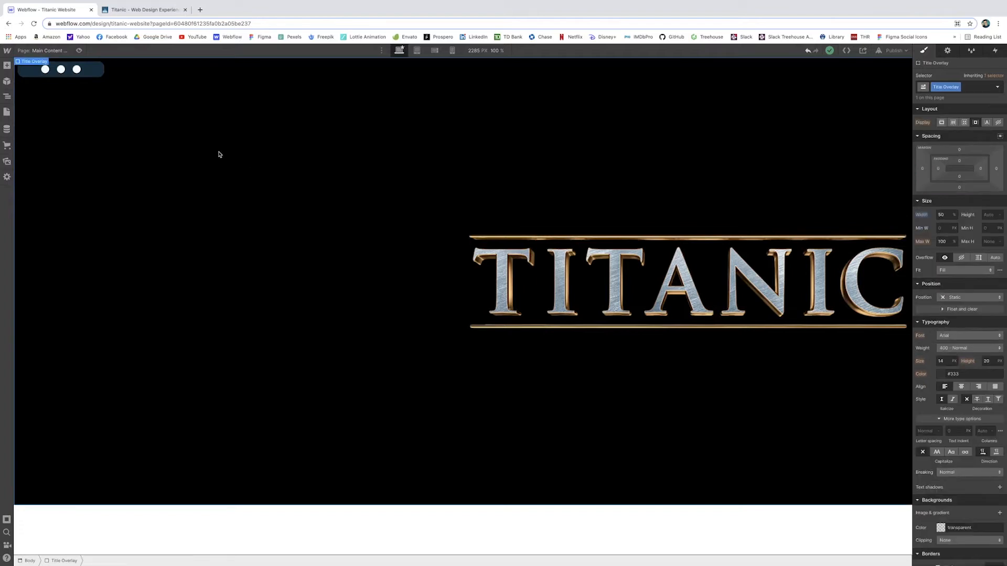
left_click(7, 95)
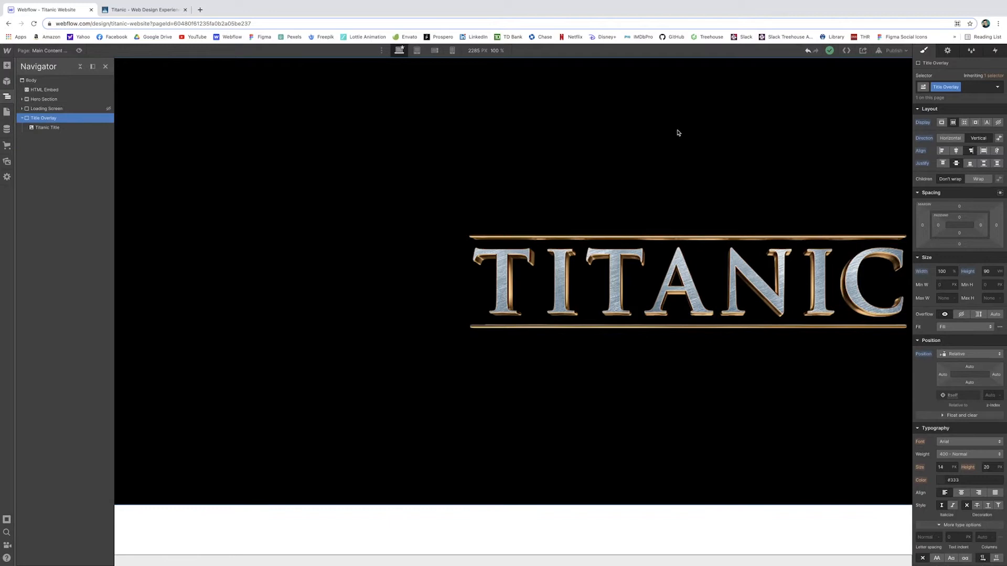
left_click(7, 65)
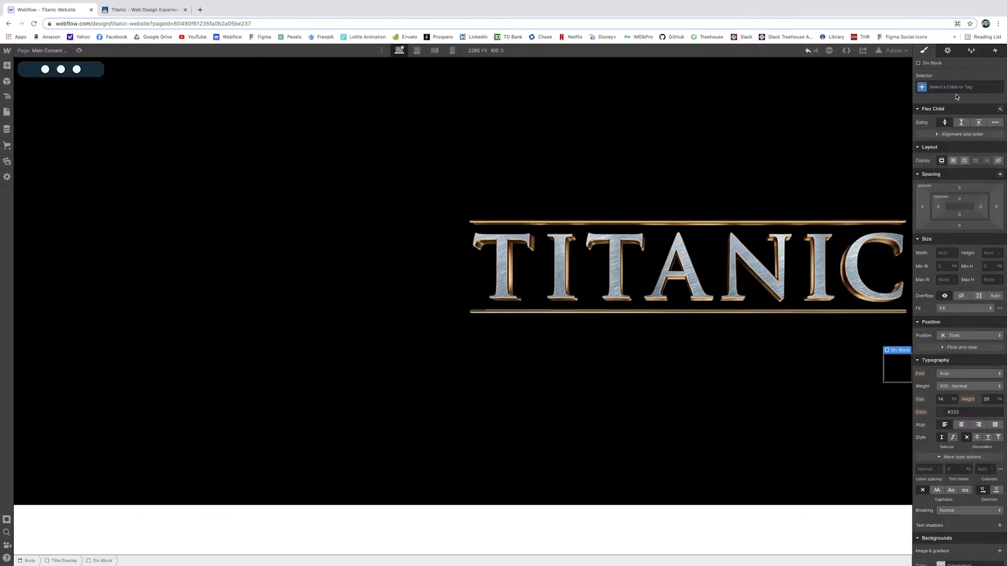
left_click(953, 87)
type("Nav")
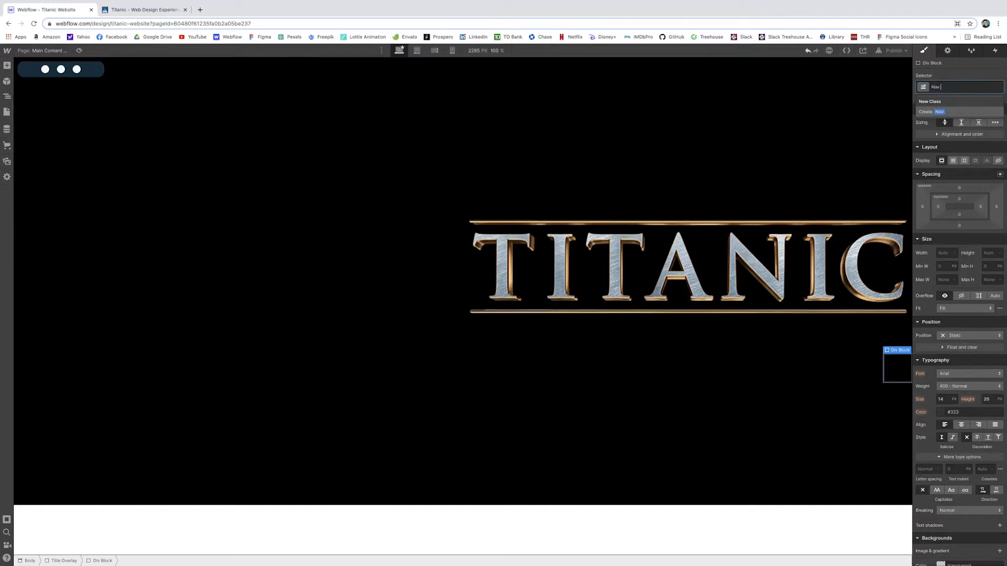
type(" Links")
key("Return")
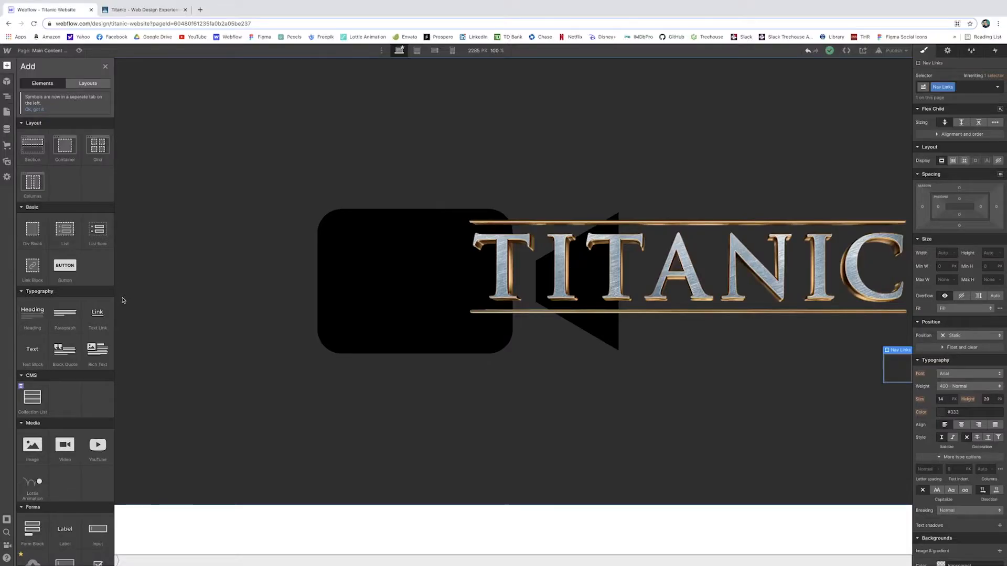
left_click(92, 327)
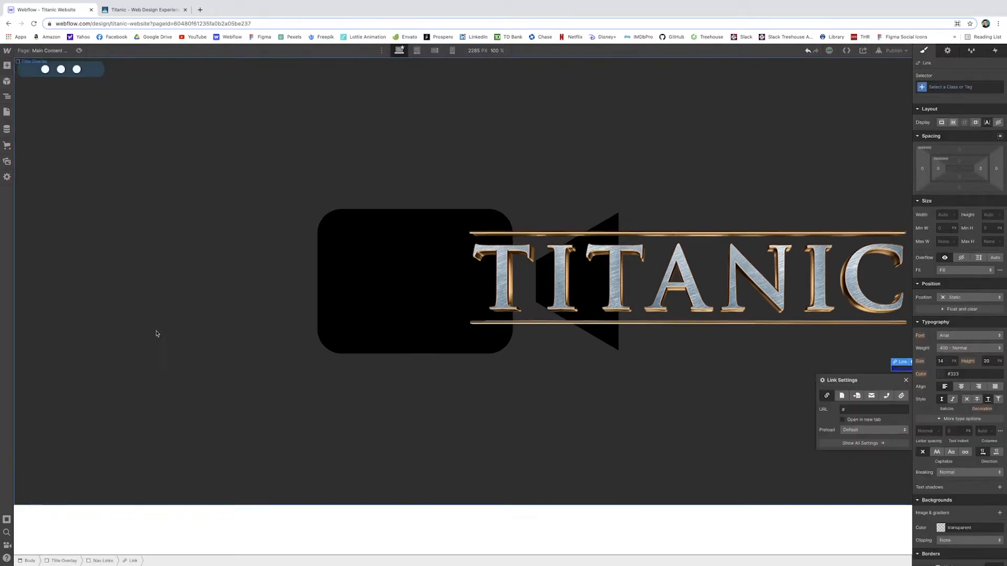
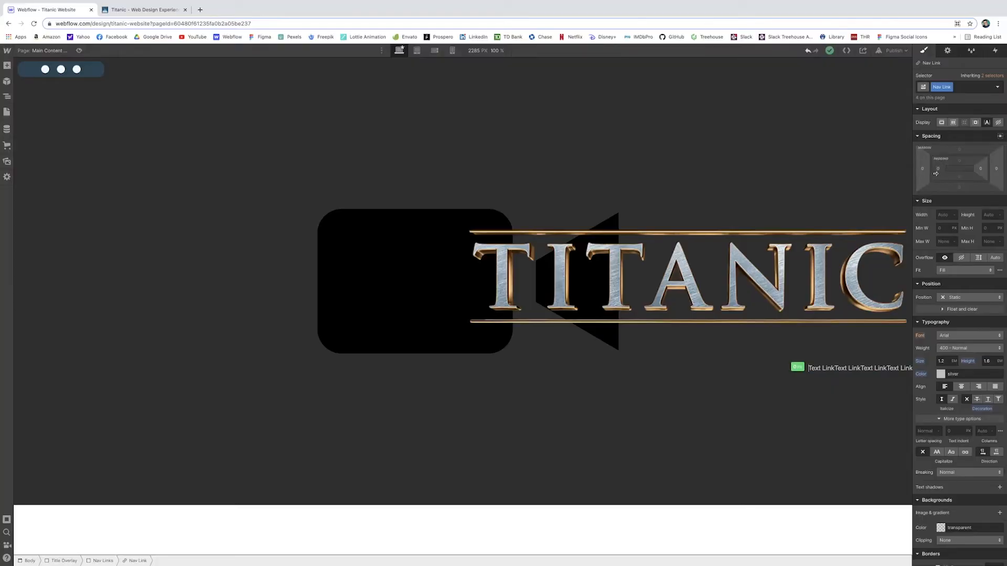
Give the Nav Link class a left padding of about 30 px to space the links.
left_click_drag(935, 174, 950, 173)
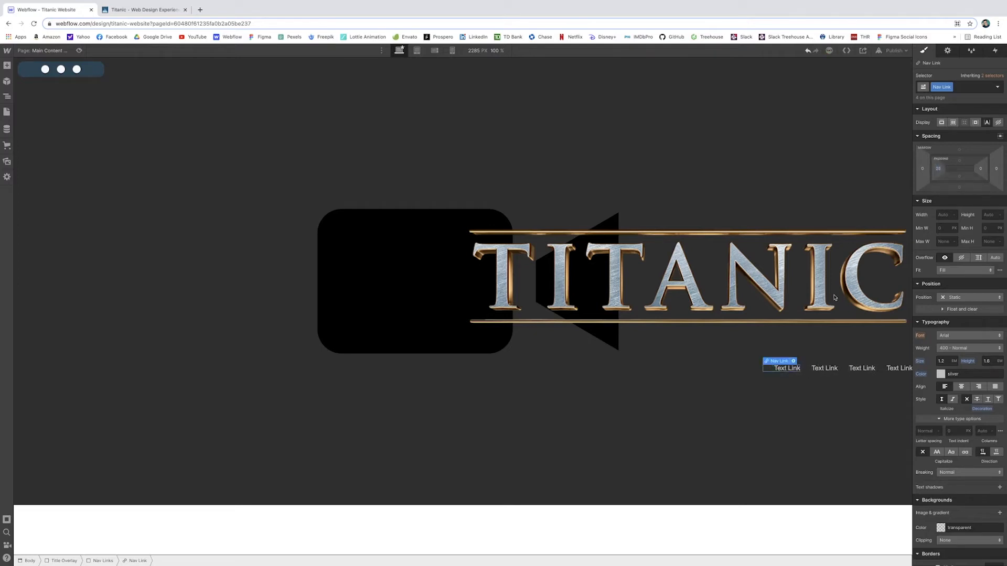
left_click_drag(938, 169, 939, 171)
Change the text of the four nav links to Overview, Cast, Trivia and Gallery, in that order.
double_click(785, 368)
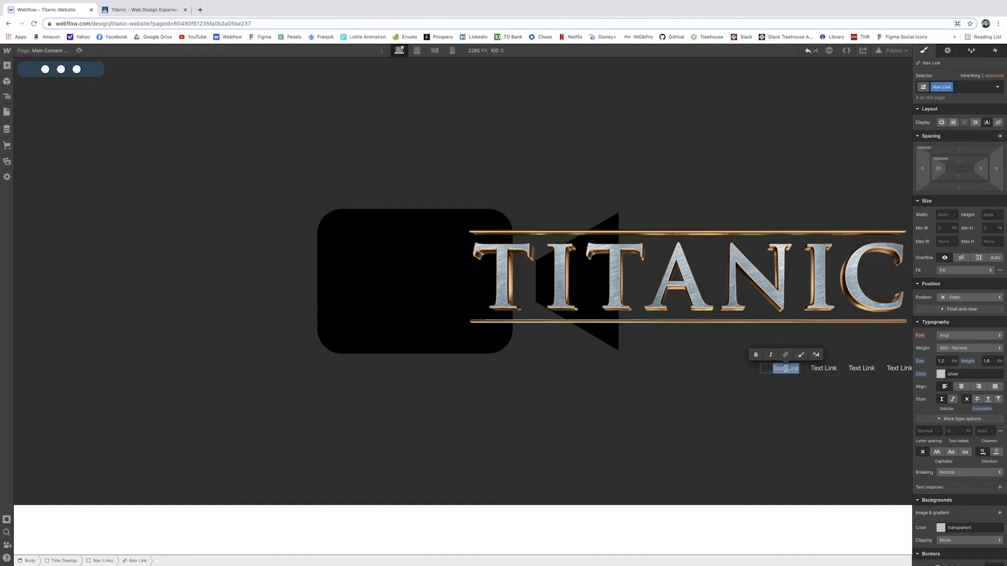
type("Over")
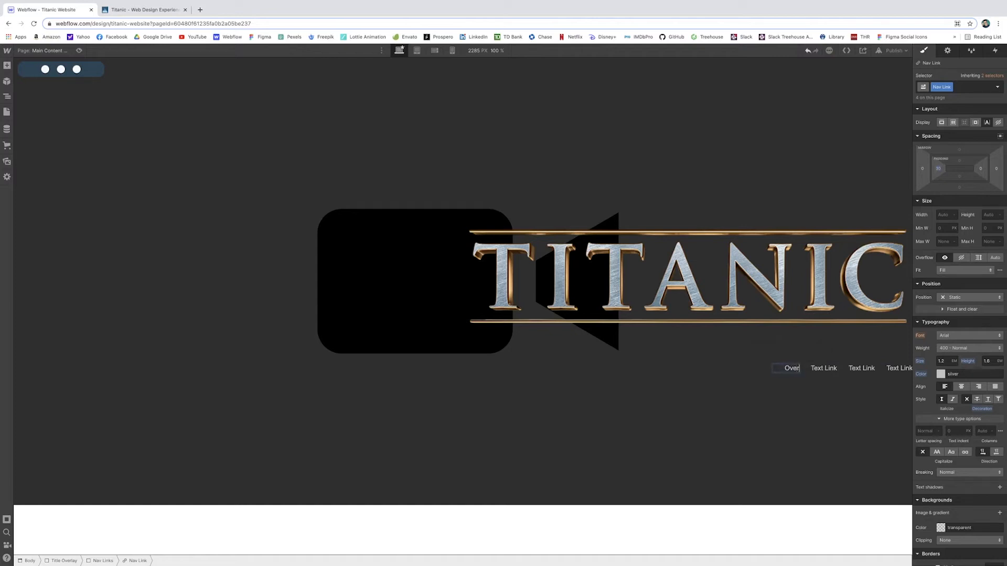
type("view")
left_click(832, 367)
double_click(833, 367)
type("Cast")
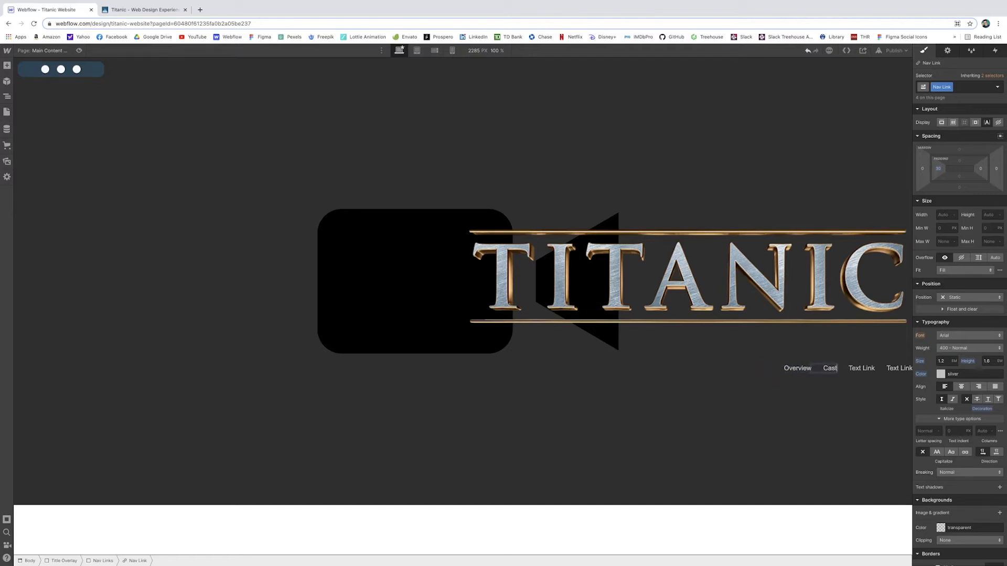
left_click(854, 369)
double_click(854, 368)
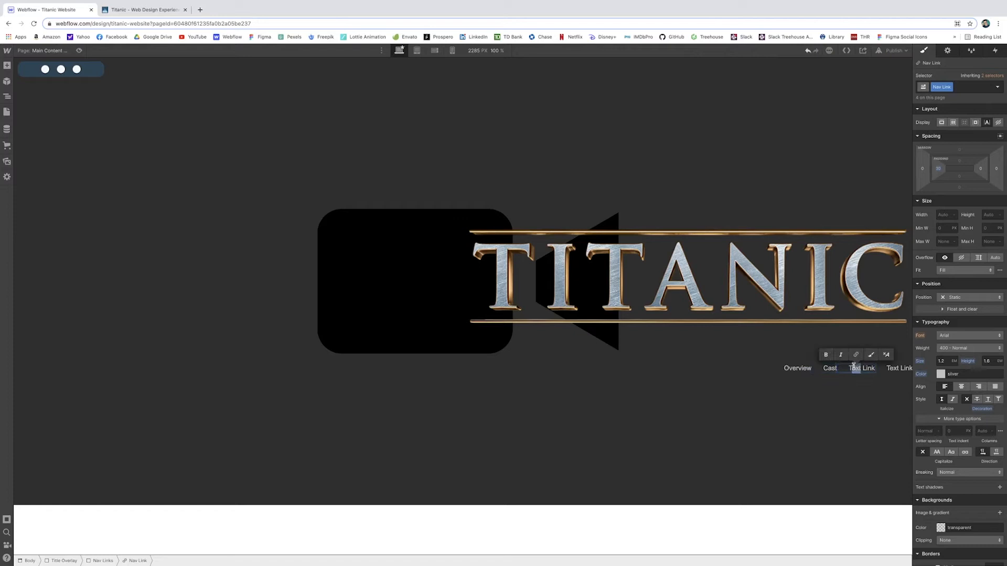
type("Trivia")
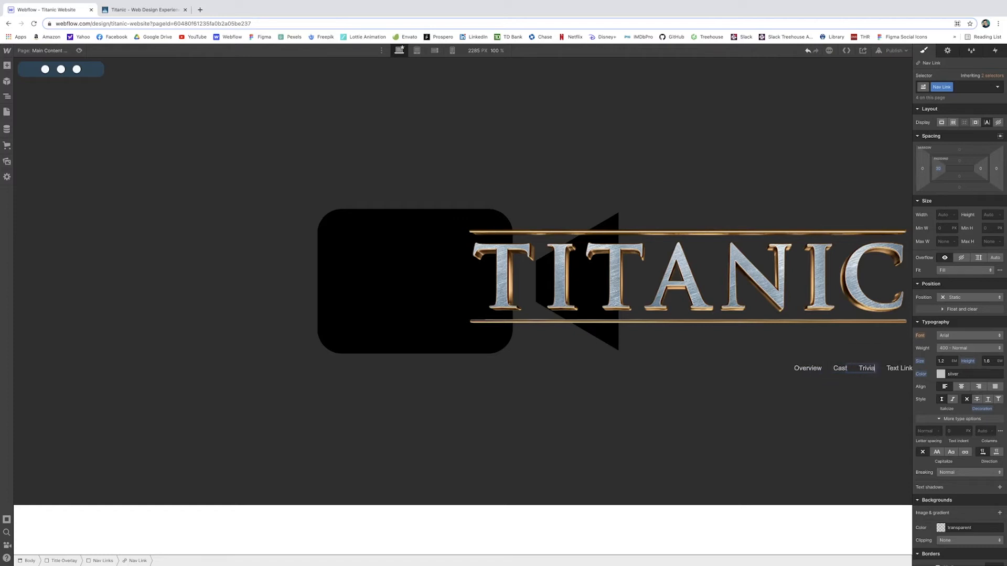
left_click(891, 369)
double_click(891, 369)
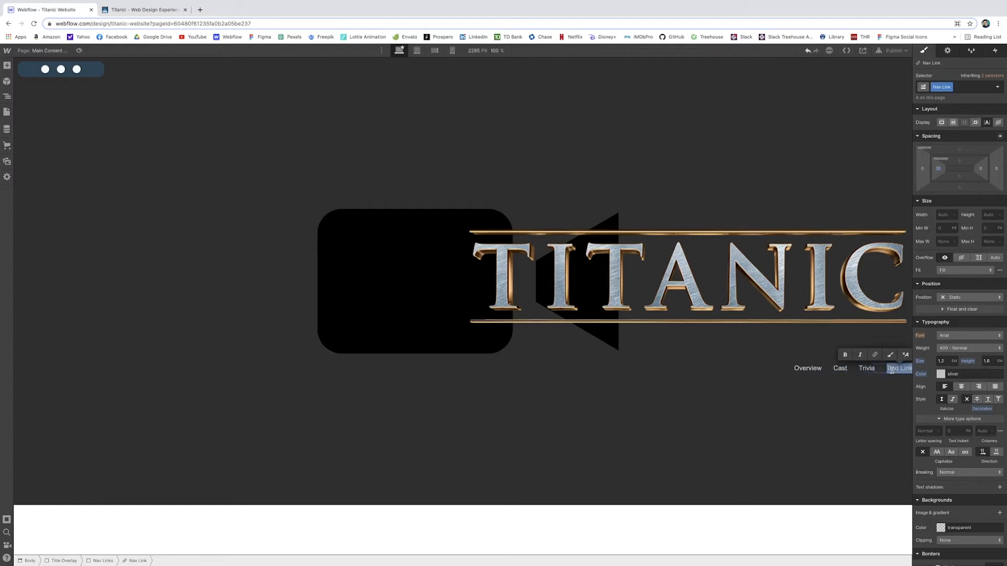
type("Gallery")
left_click(835, 425)
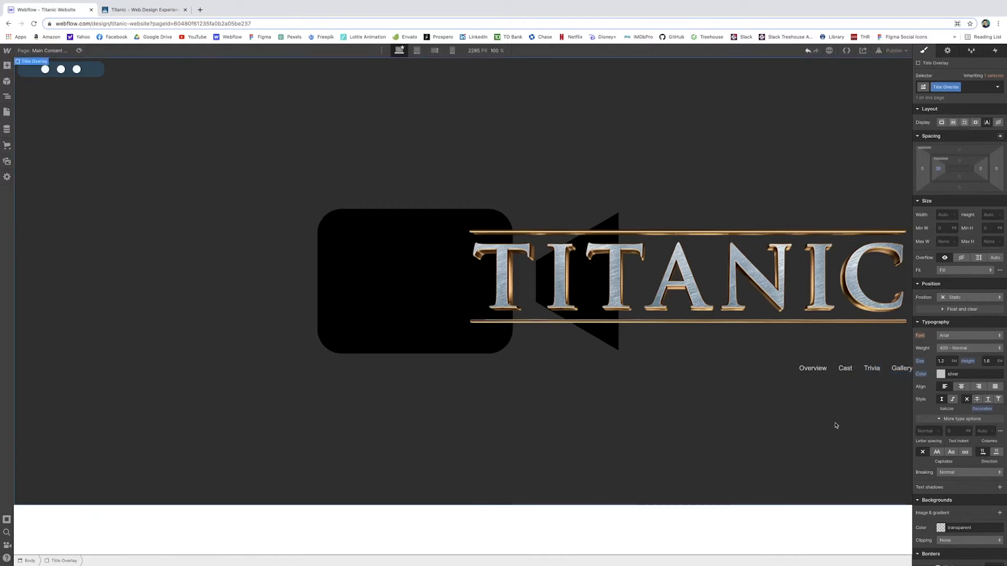
Set the right margin of the Nav Links block to 50 px.
left_click(810, 368)
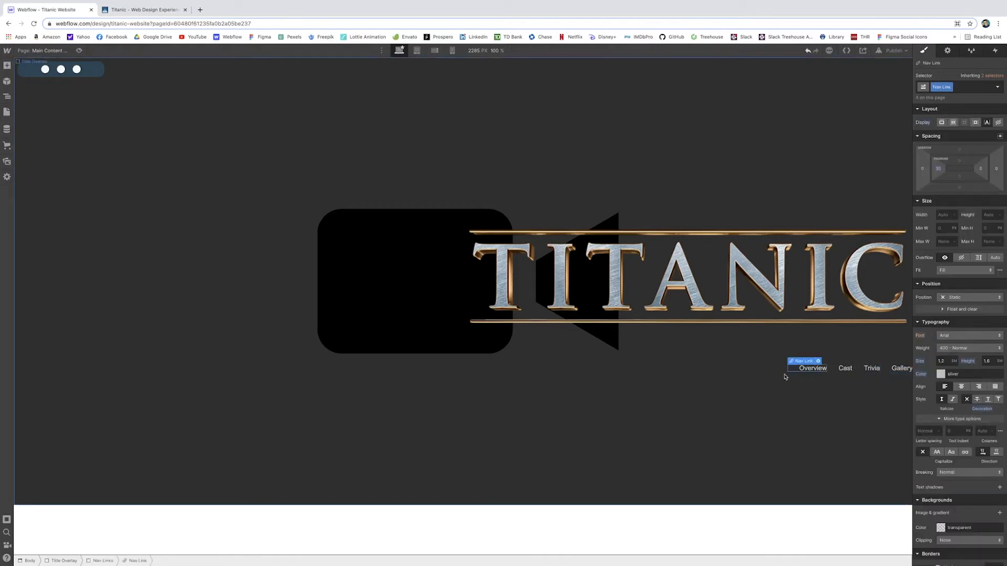
left_click(836, 369)
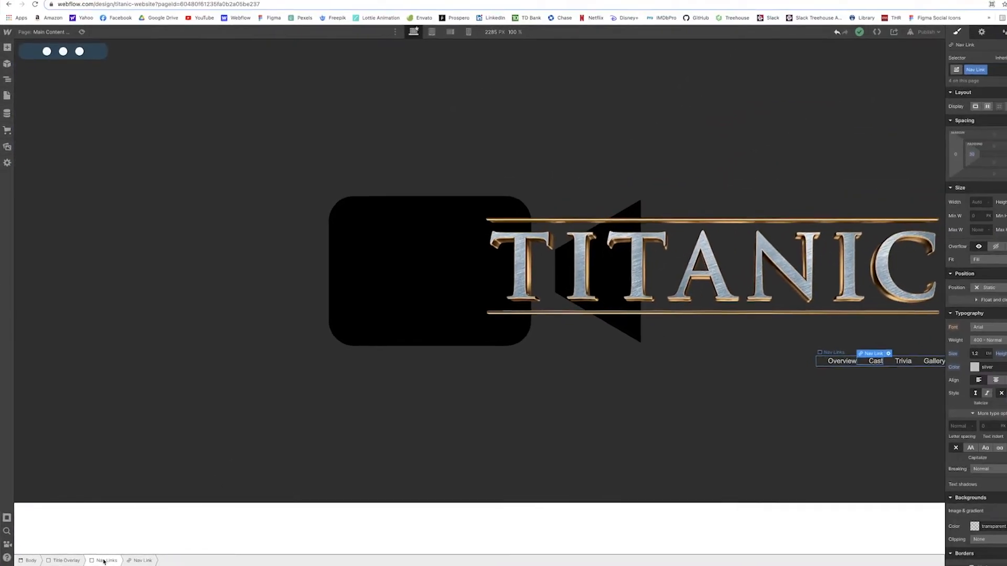
left_click(103, 561)
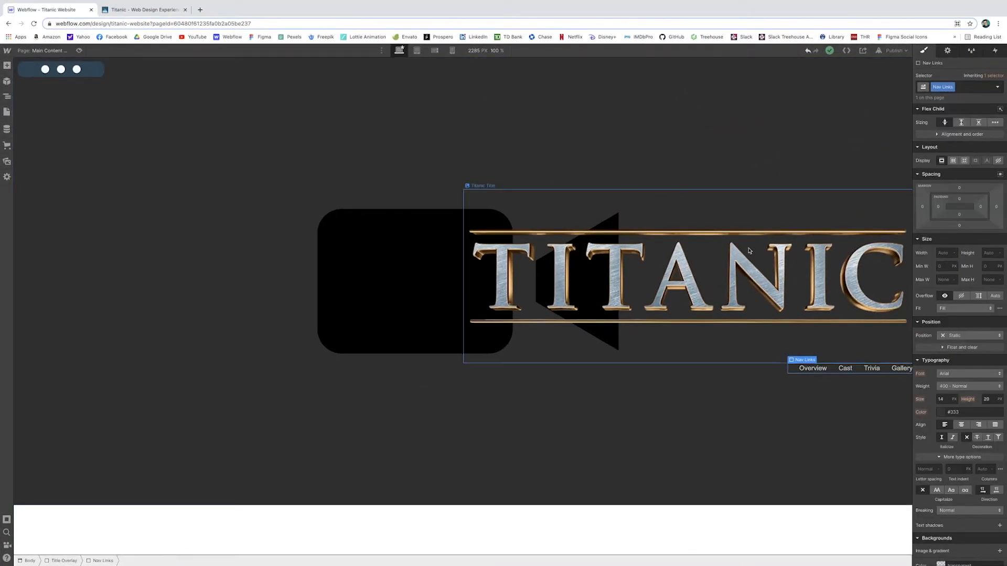
left_click(995, 210)
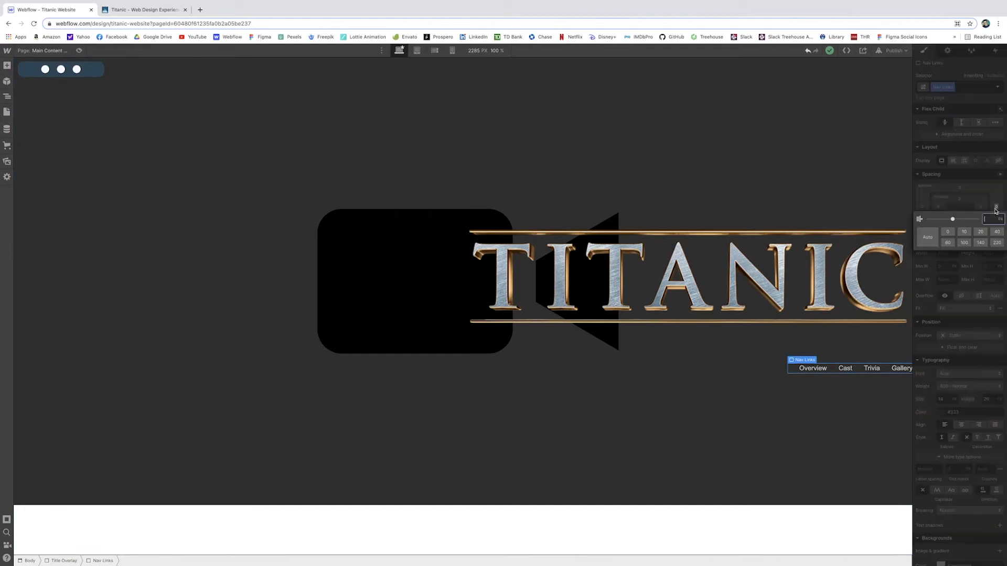
left_click(951, 243)
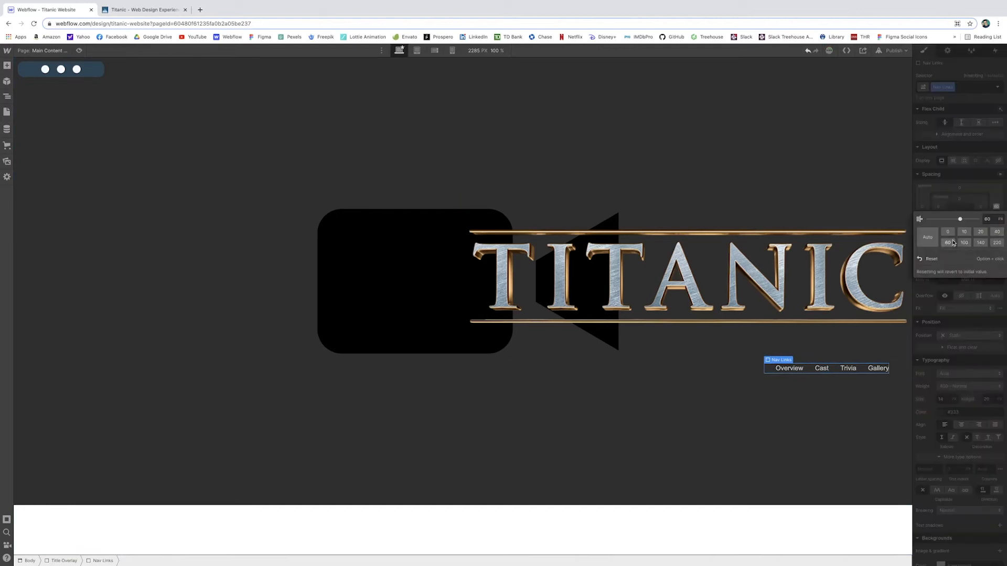
left_click(987, 219)
type("50")
key("Return")
key("Escape")
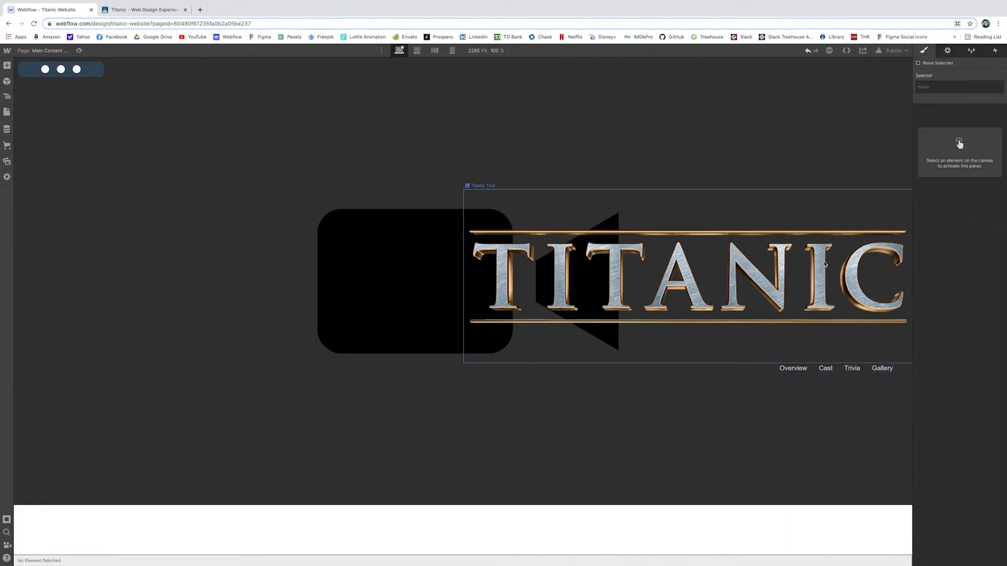
Set the right margin of the Titanic Title logo image to 50 px.
left_click(824, 265)
left_click(996, 208)
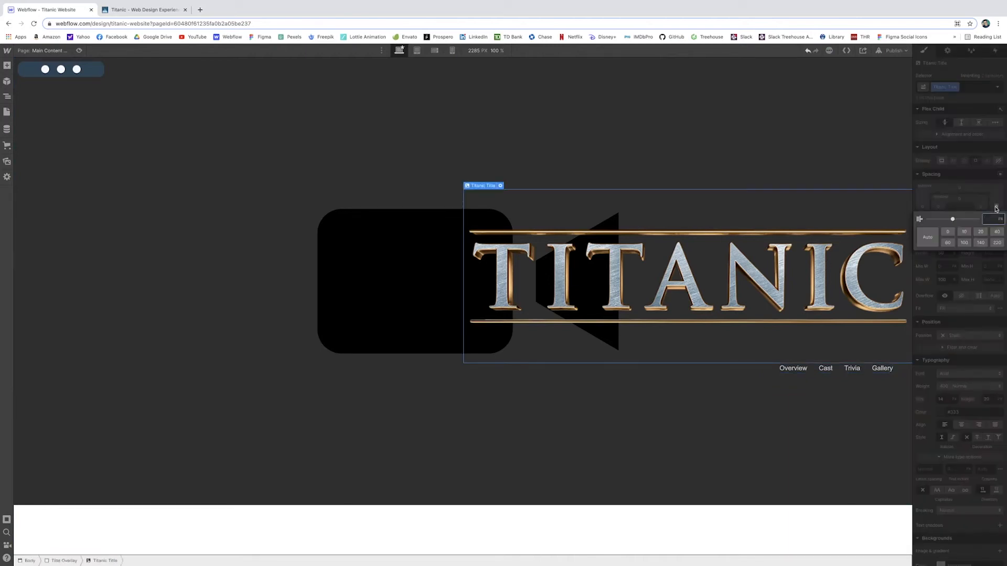
type("50")
key("Return")
key("Escape")
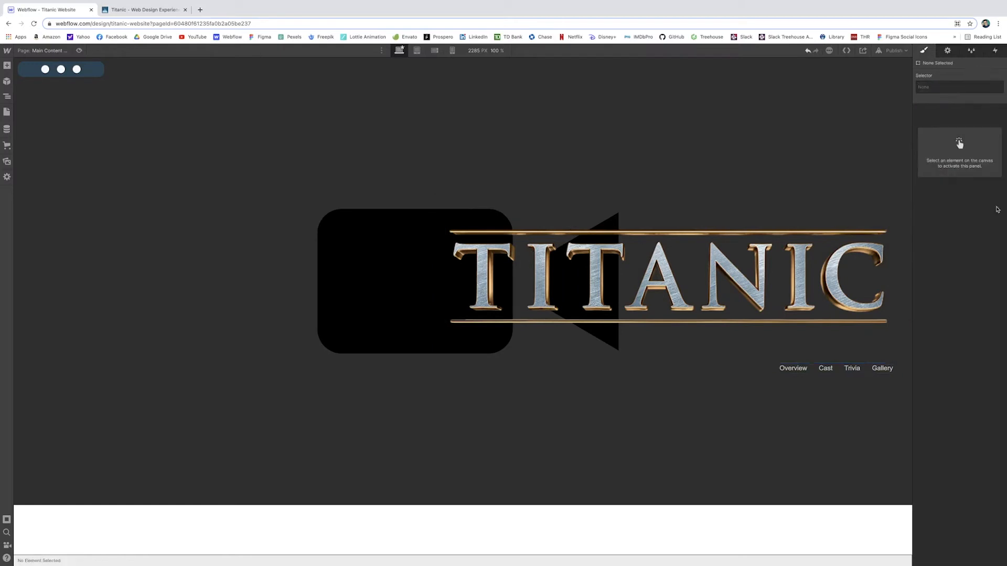
left_click(886, 199)
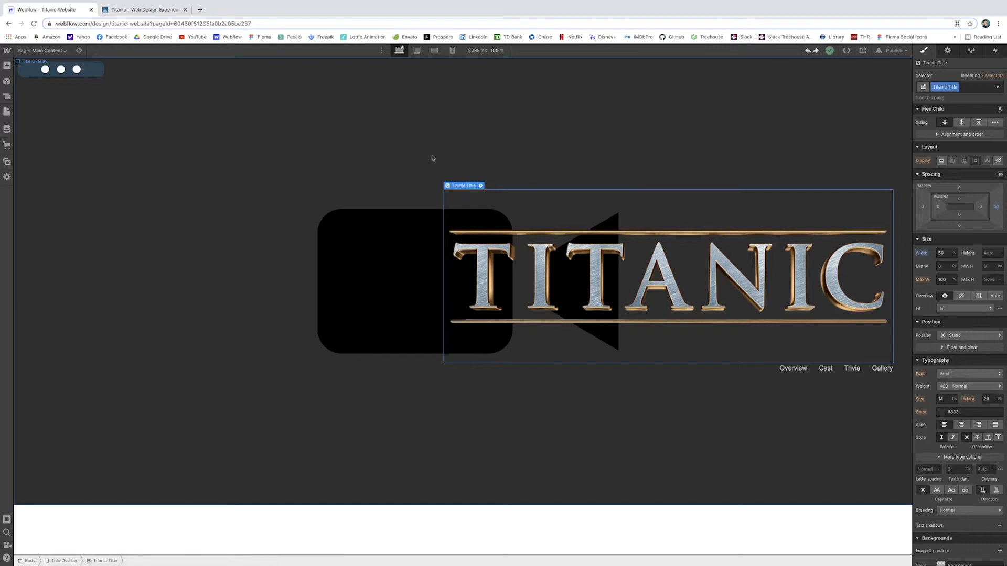
Set the Body's font size to 1.2 em and its line height to 1.6 em.
left_click(7, 96)
left_click(38, 82)
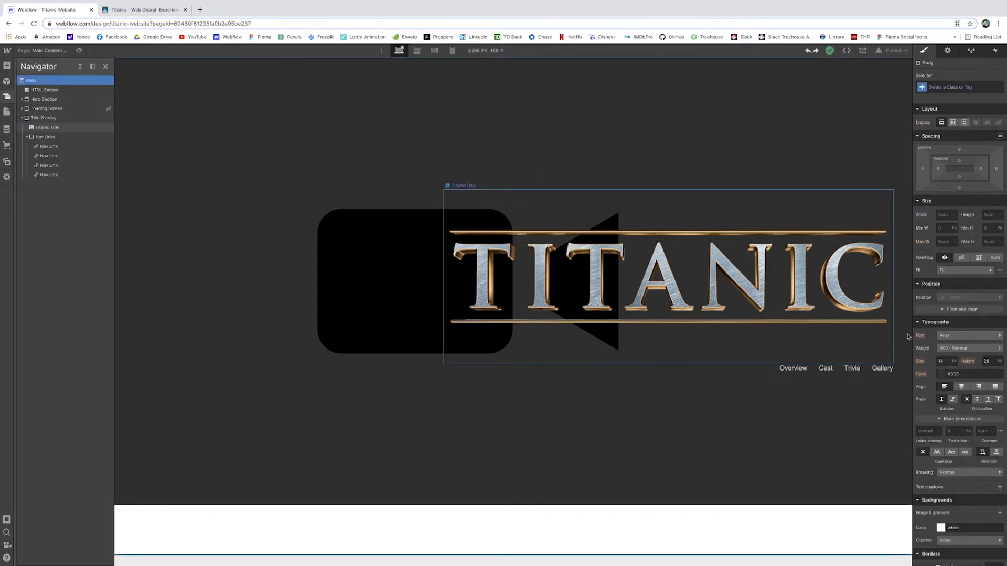
left_click(944, 361)
type("1")
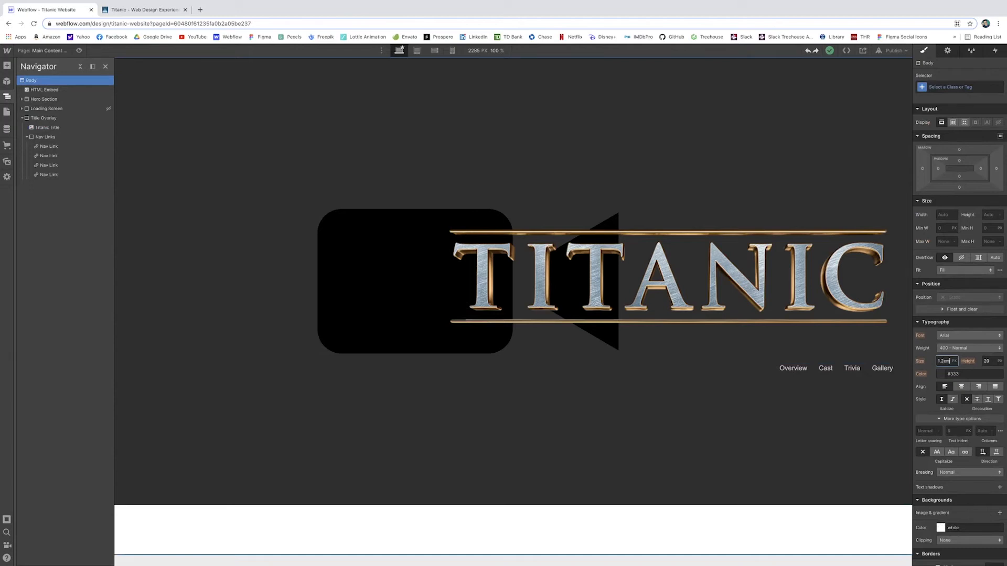
key("Return")
left_click(988, 361)
type("1")
left_click(955, 362)
left_click(986, 361)
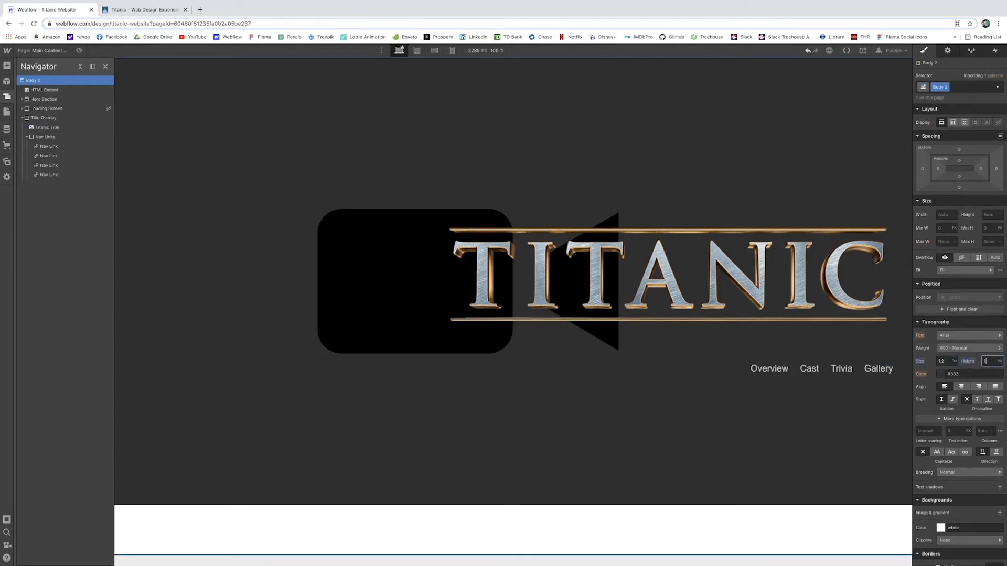
type(".6")
left_click(850, 416)
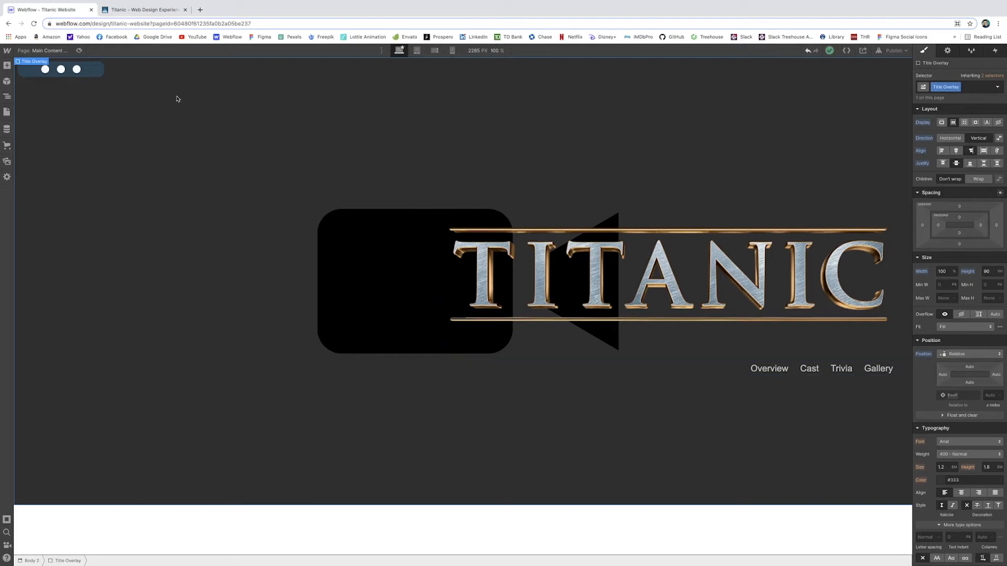
Preview the main content page to check the logo and nav links over the background video.
left_click(78, 51)
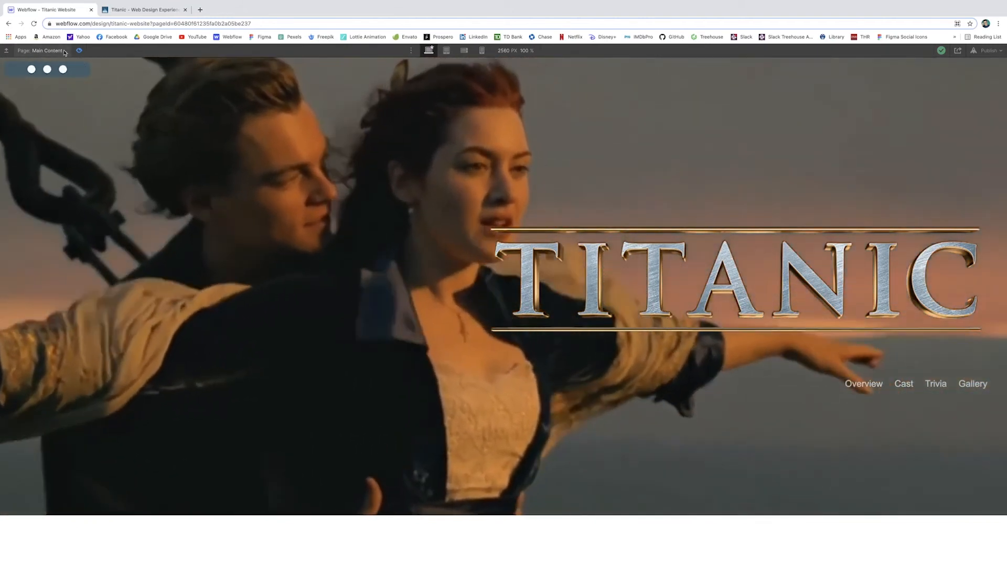
Add a linear gradient background to the Title Overlay, angled about 238 degrees, with its black stop at 27%.
left_click(80, 51)
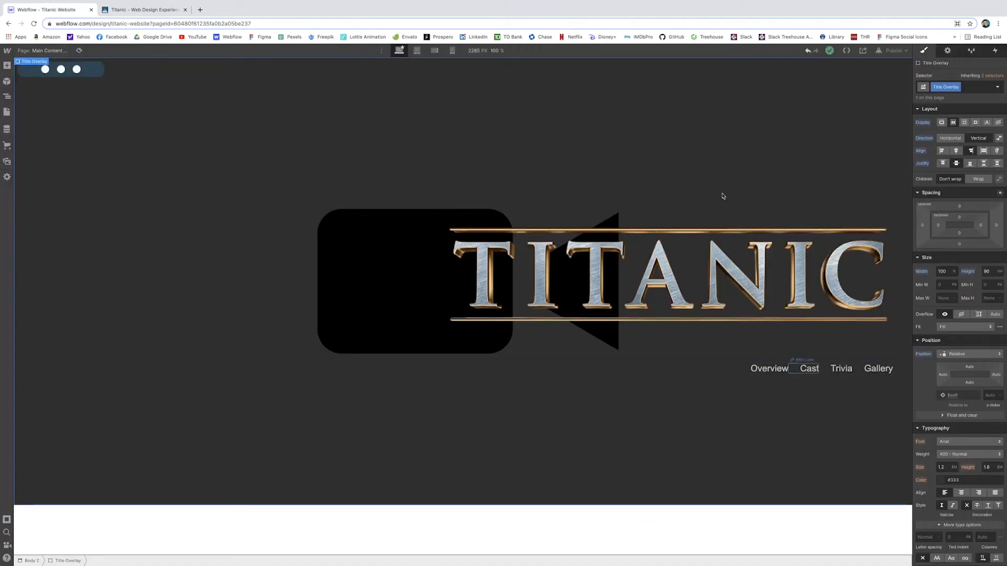
scroll(991, 202, "down", 5)
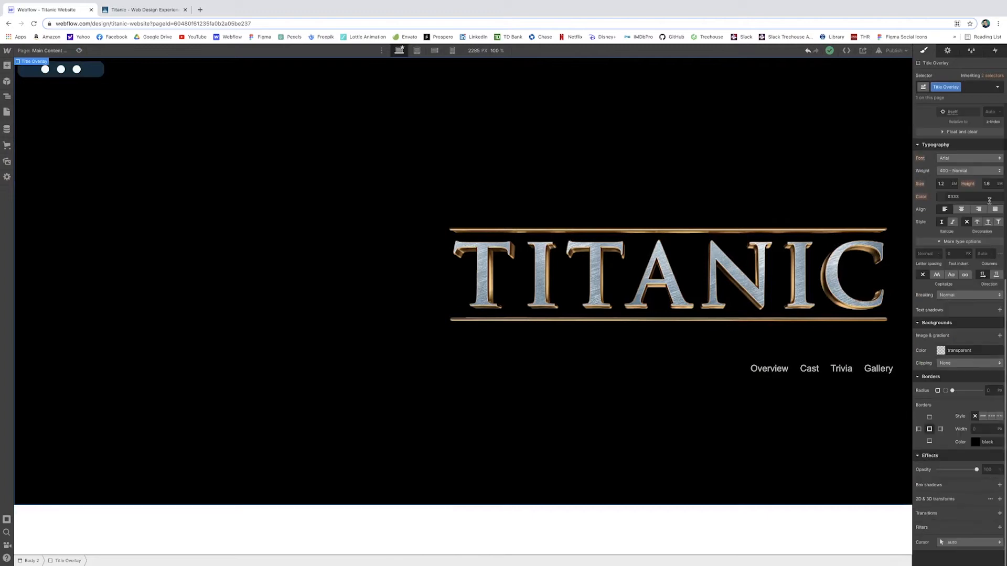
left_click(999, 336)
left_click(966, 360)
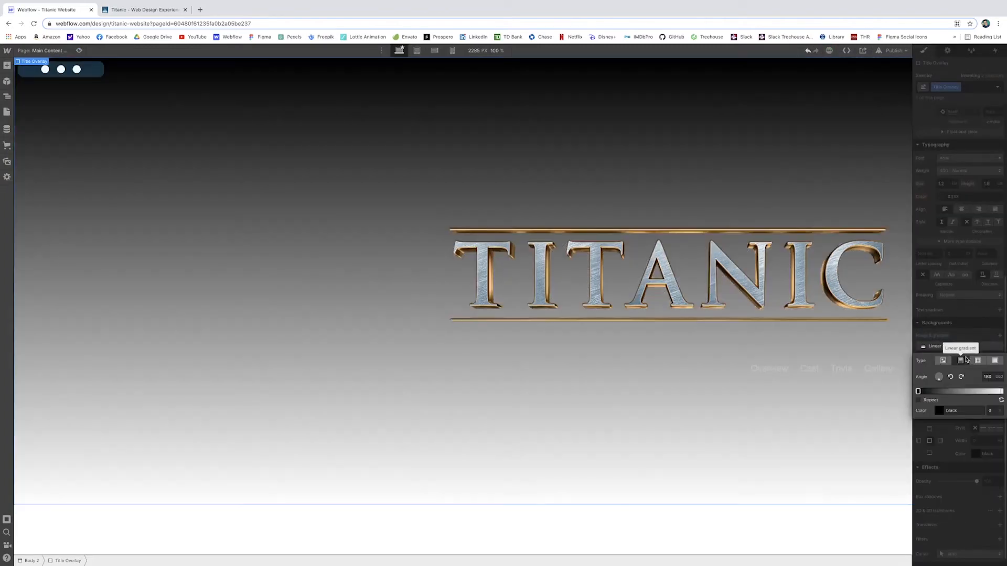
mouse_move(939, 381)
left_mouse_down()
mouse_move(919, 392)
mouse_move(932, 391)
left_mouse_up()
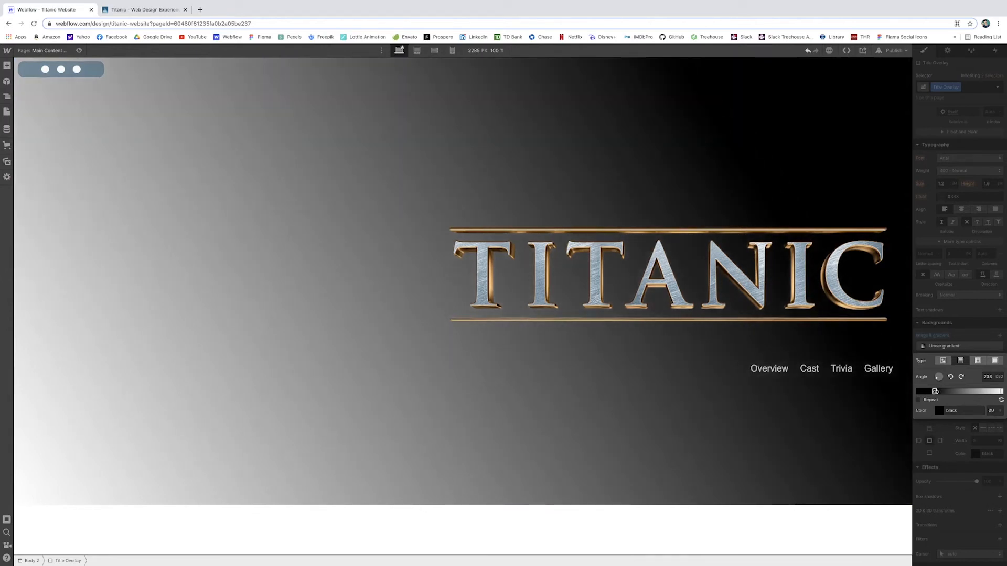
left_click_drag(935, 391, 942, 391)
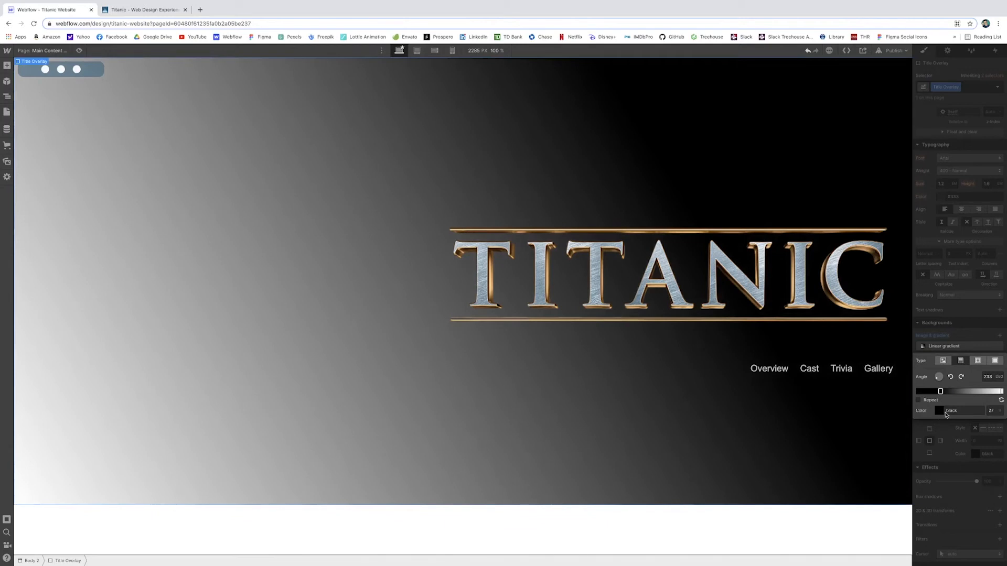
Make the end stop of the Title Overlay gradient transparent and preview the page.
left_click(1001, 391)
left_click(940, 414)
left_click(920, 533)
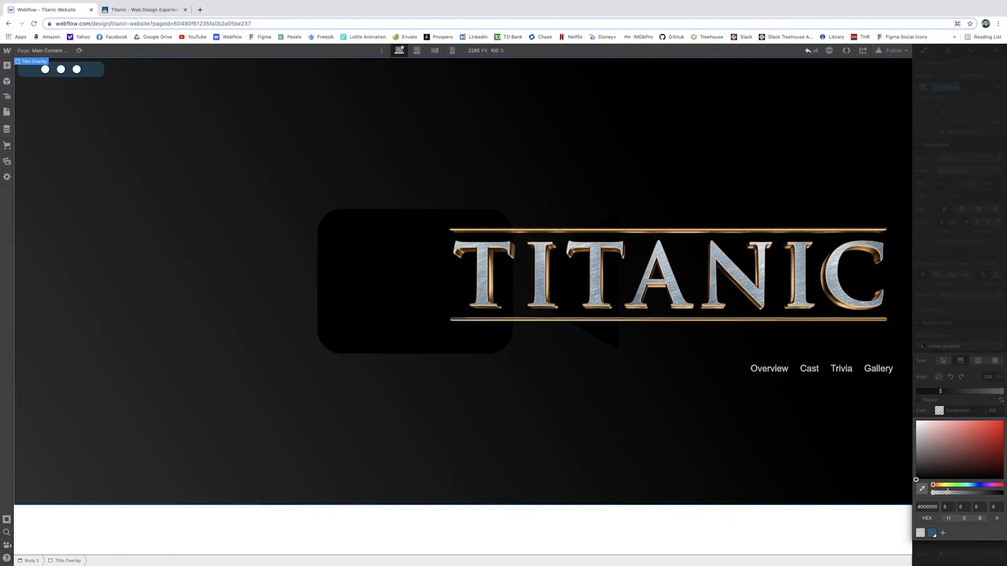
key("Escape")
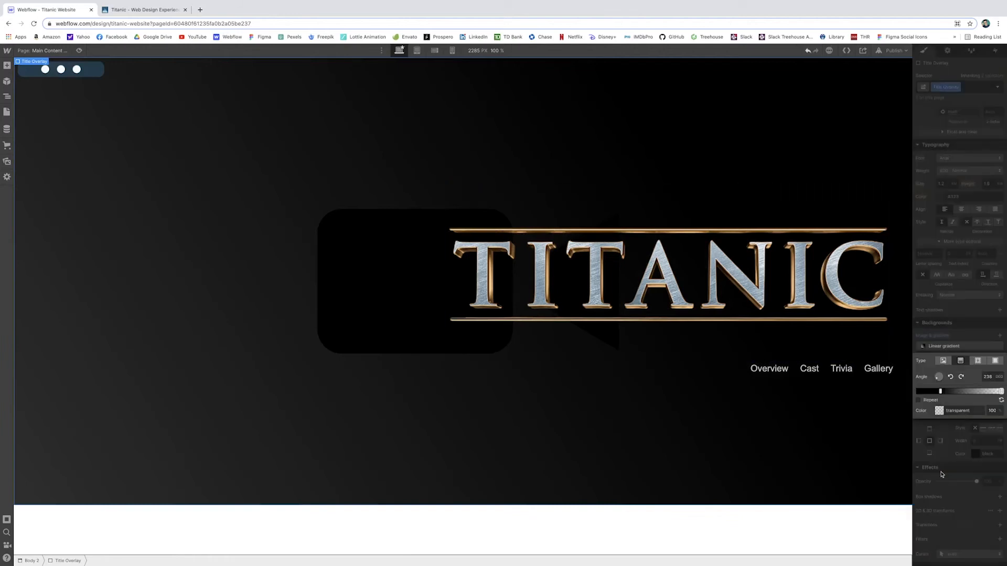
left_click(79, 50)
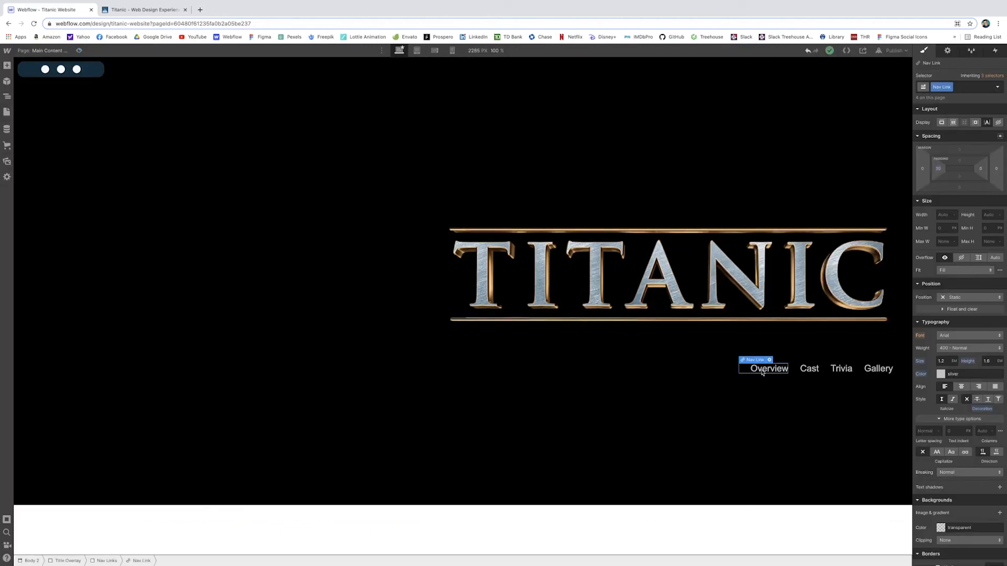
Set the Nav Link's left padding to 0 and its right margin to 30 px.
left_click(938, 169)
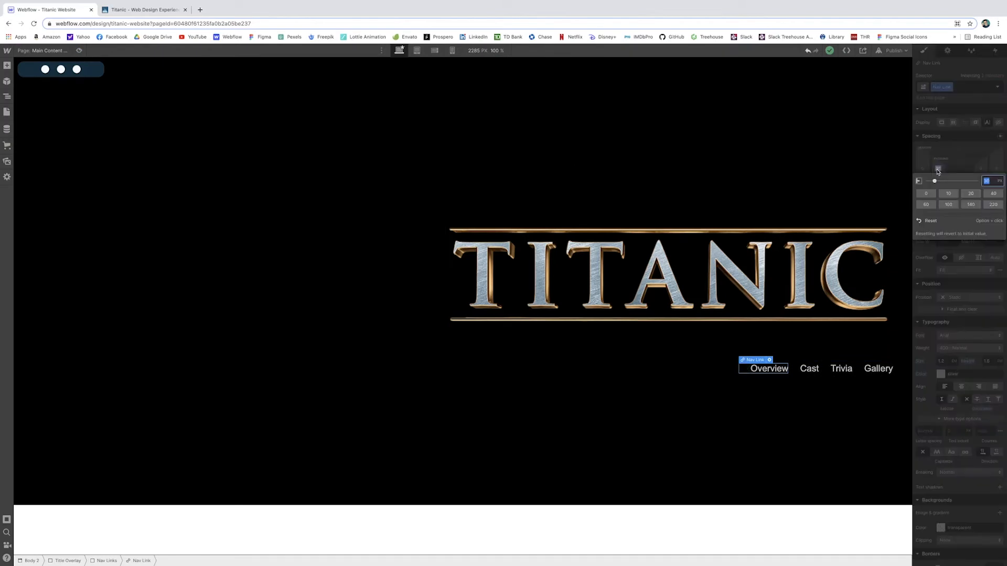
left_click(931, 195)
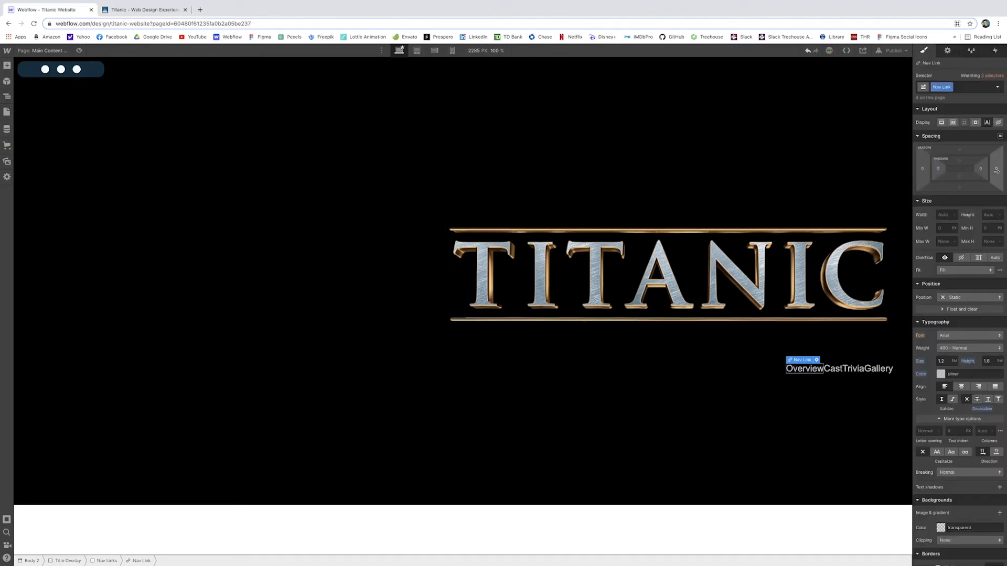
left_click(996, 169)
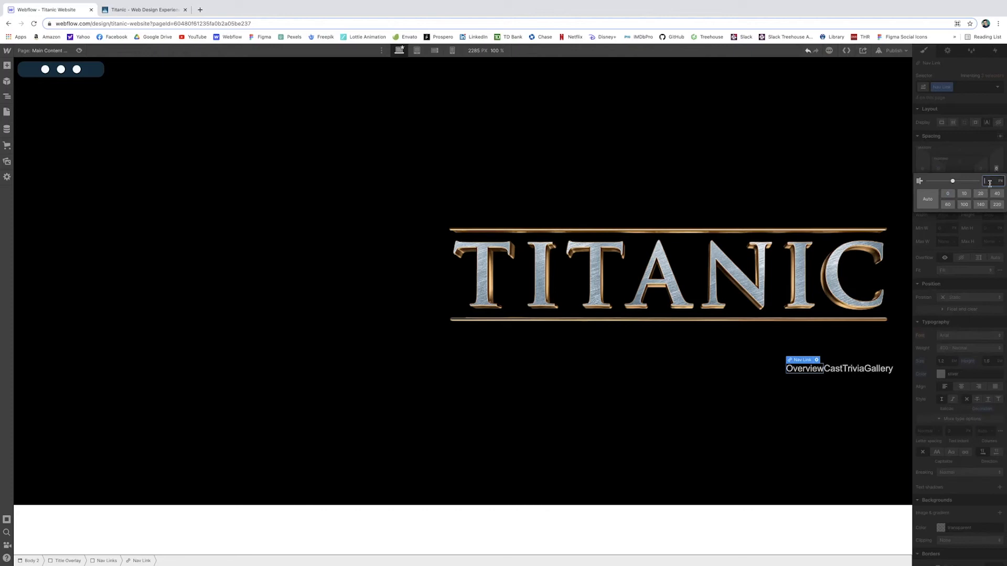
type("30")
key("Return")
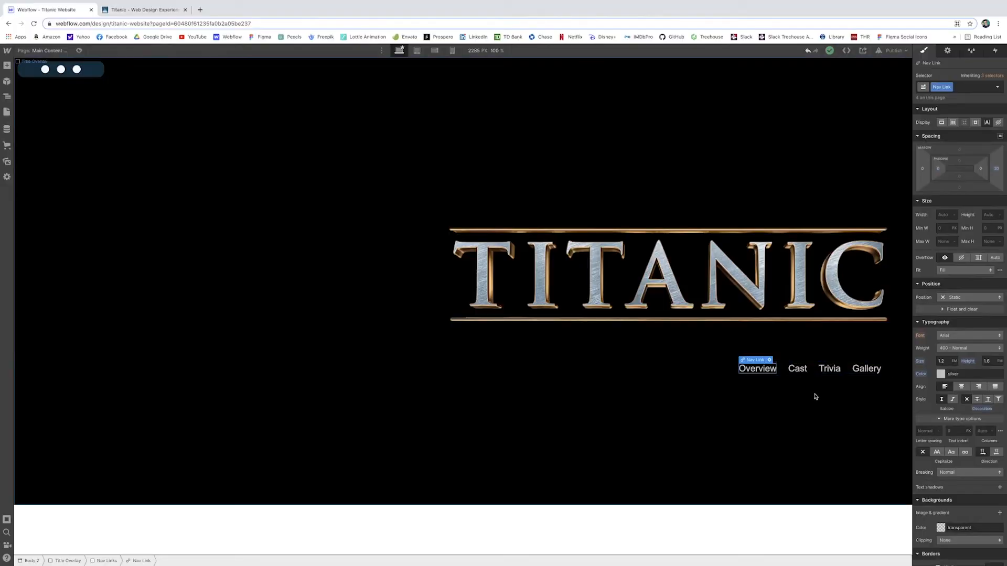
left_click(815, 396)
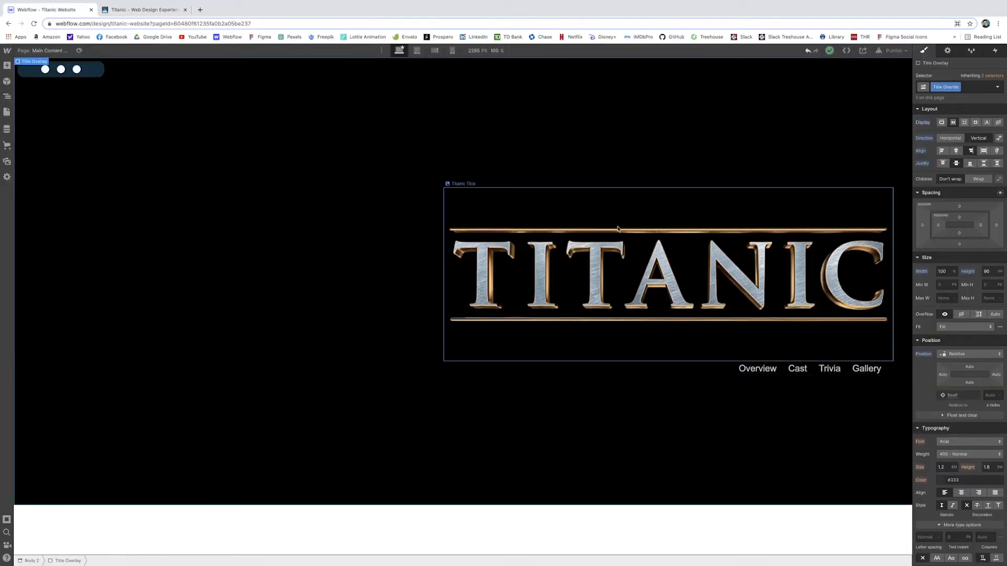
Add an All Properties transition to the Nav Link with a 200 ms duration and ease easing.
left_click(757, 368)
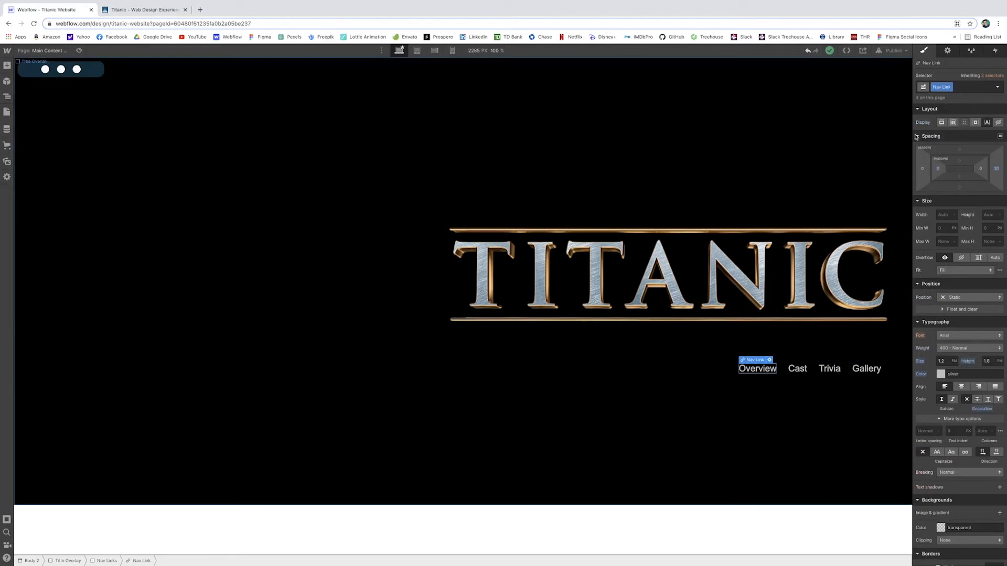
scroll(979, 184, "down", 3)
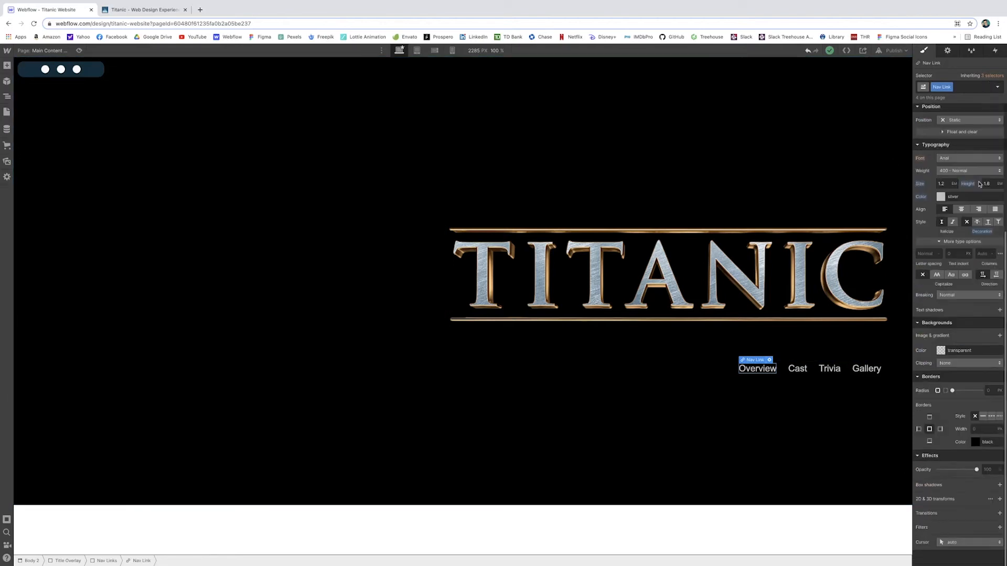
left_click(999, 513)
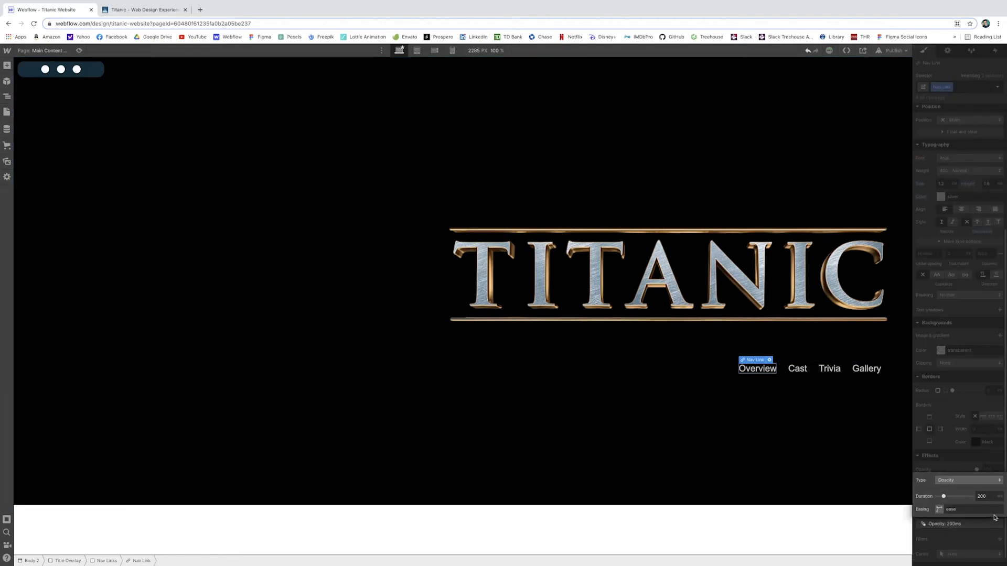
left_click(967, 482)
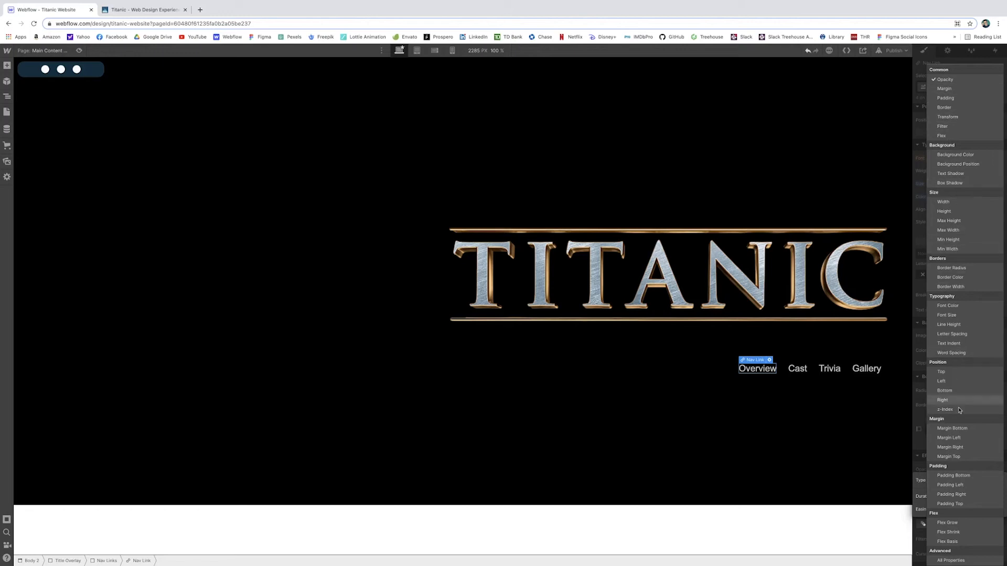
left_click(950, 560)
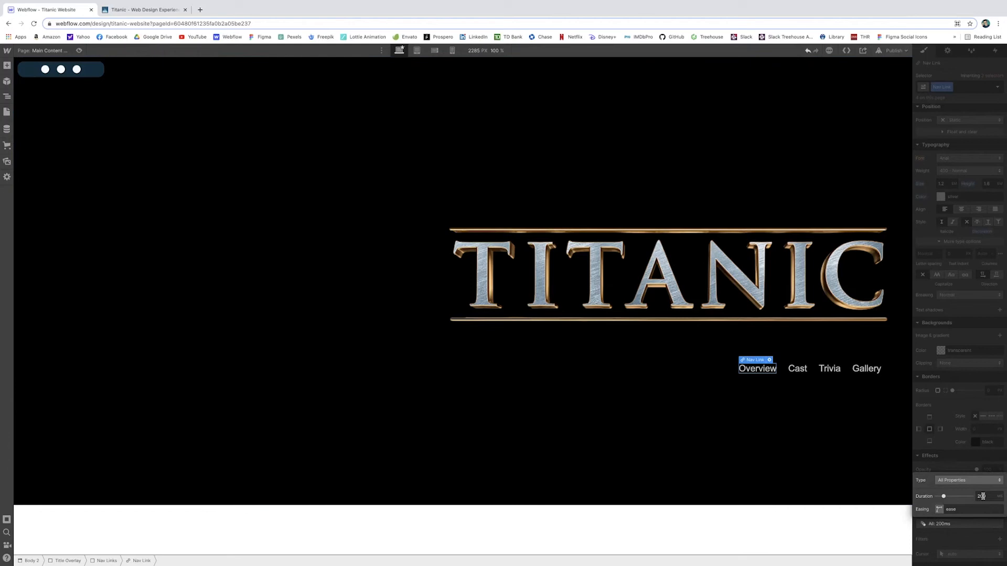
left_click(838, 446)
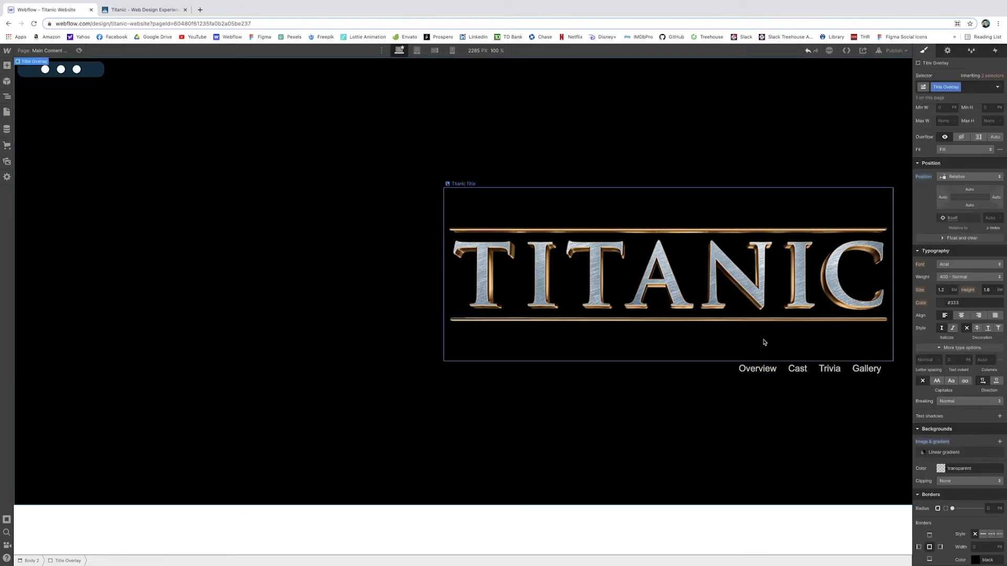
Switch the Nav Link to its Hover state and open the hex value of its text color for editing.
left_click(756, 369)
left_click(997, 87)
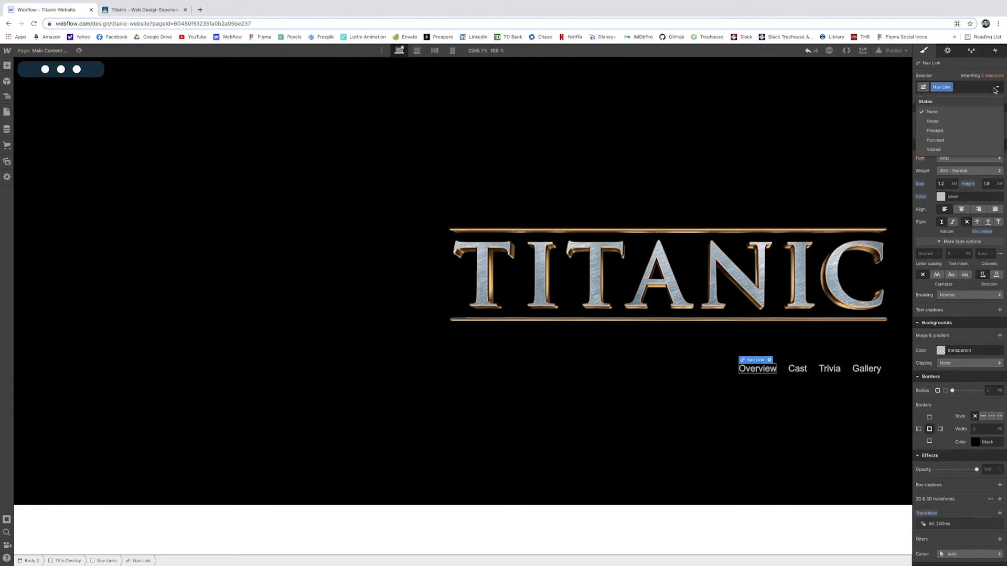
left_click(956, 122)
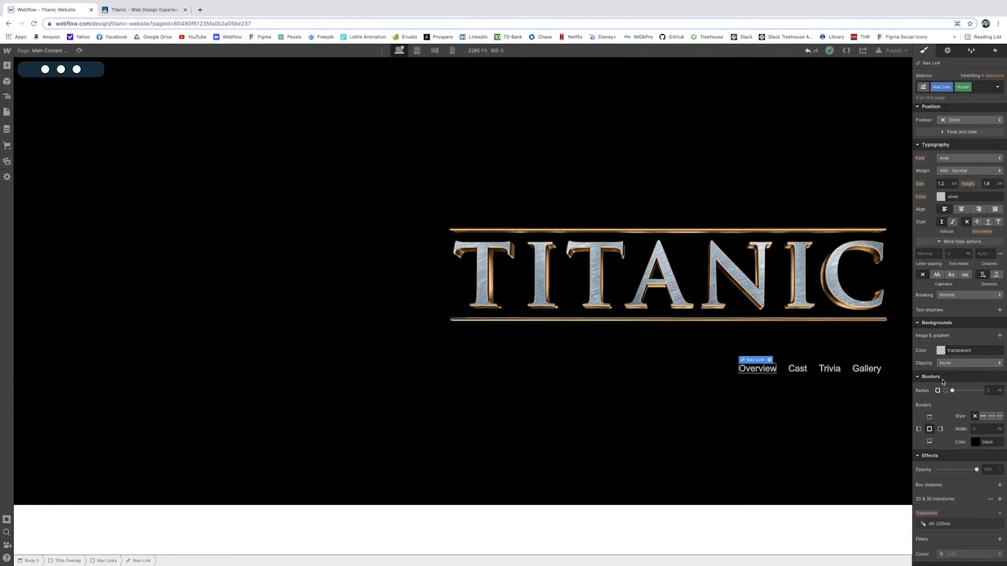
left_click(943, 197)
double_click(928, 293)
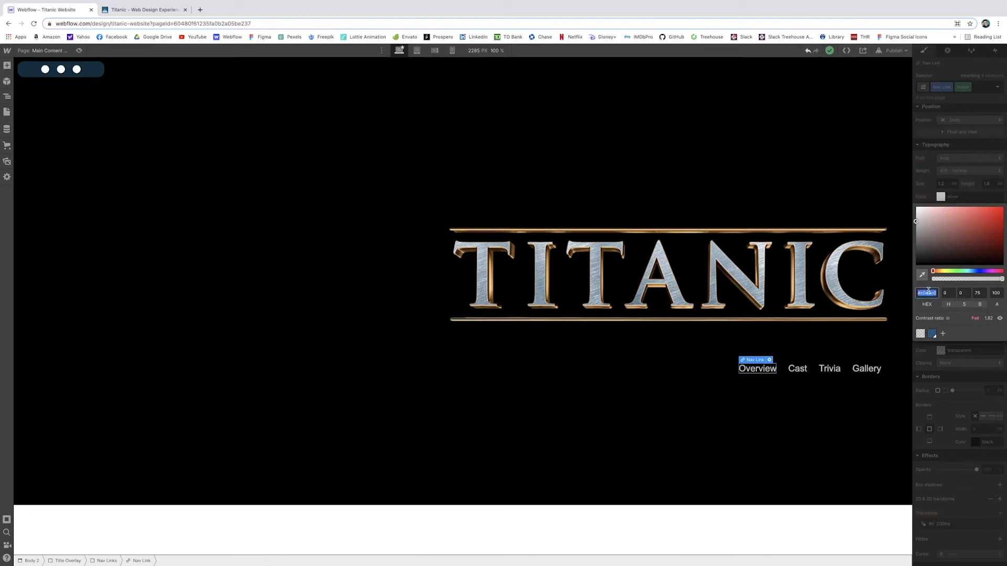
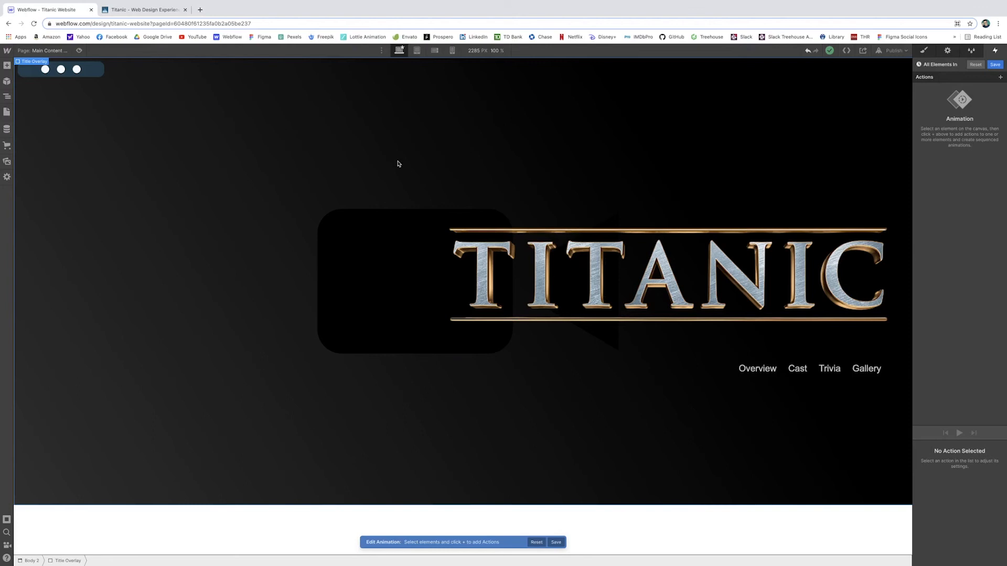
Add an Opacity action for the Title Overlay to the All Elements In animation, set as initial state at 0%.
left_click(7, 97)
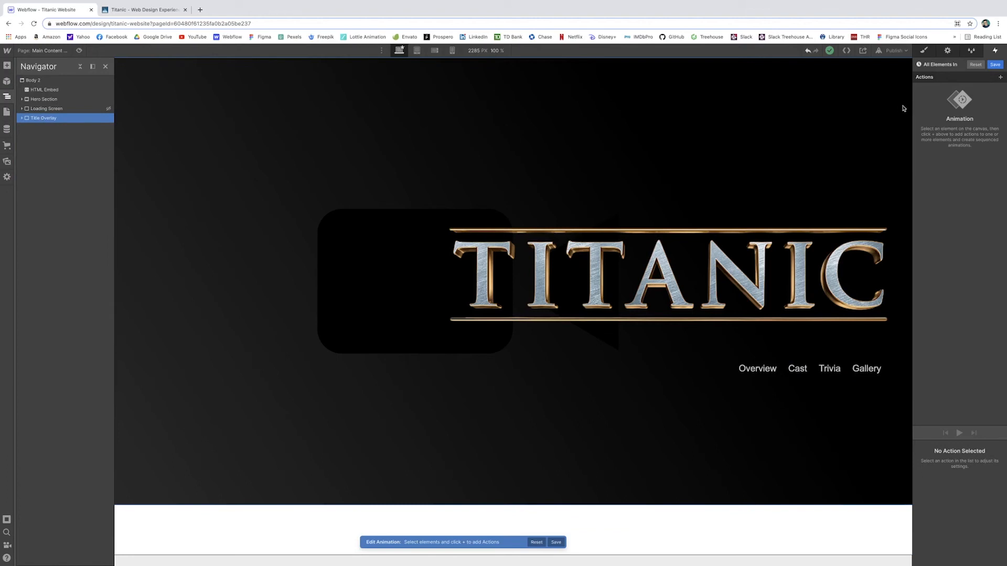
left_click(999, 77)
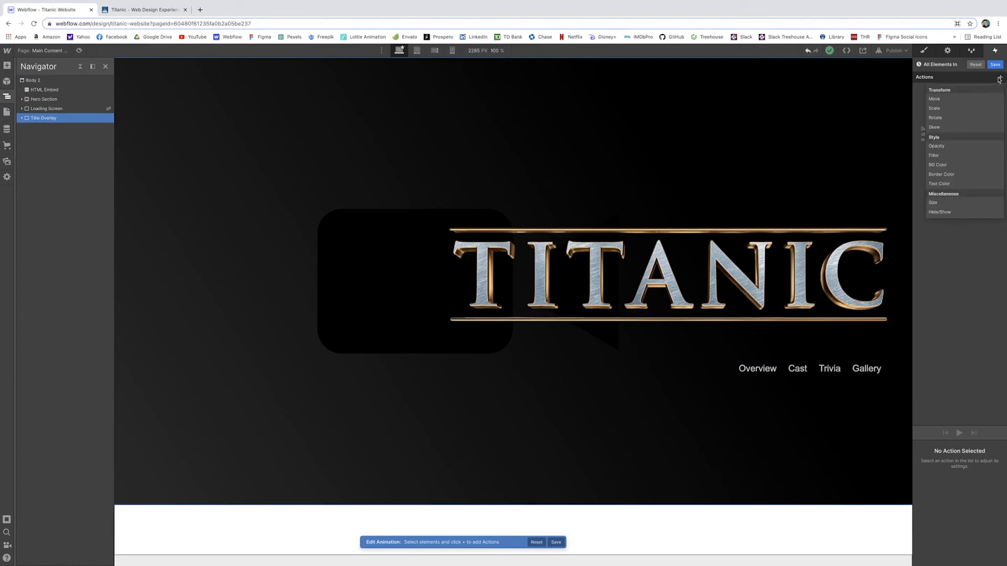
left_click(936, 146)
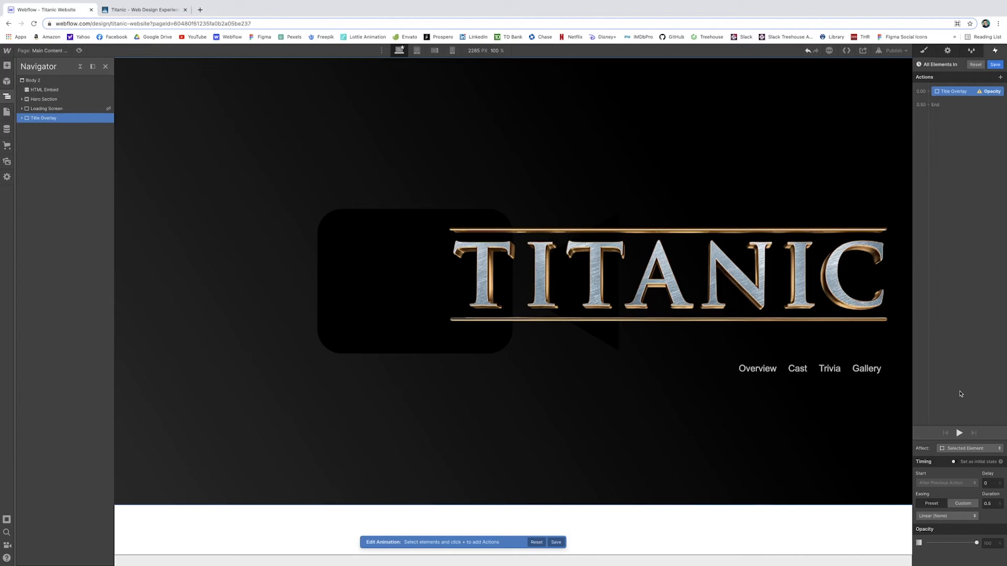
left_click(954, 461)
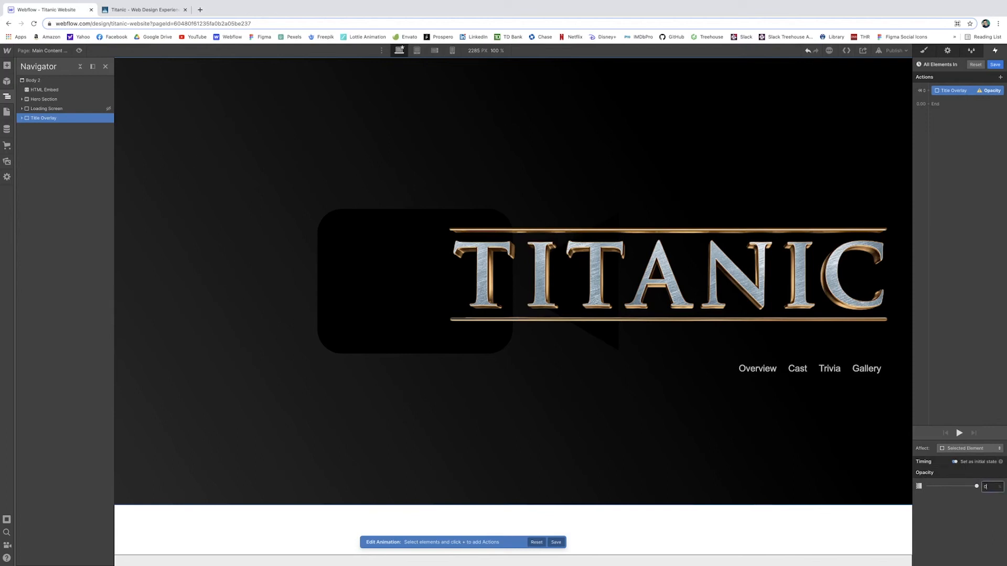
type("0")
key("Return")
Add a second Title Overlay Opacity action at 100% with a 15 s delay, 1.5 s duration and Ease easing, then play and save the animation.
left_click(1000, 79)
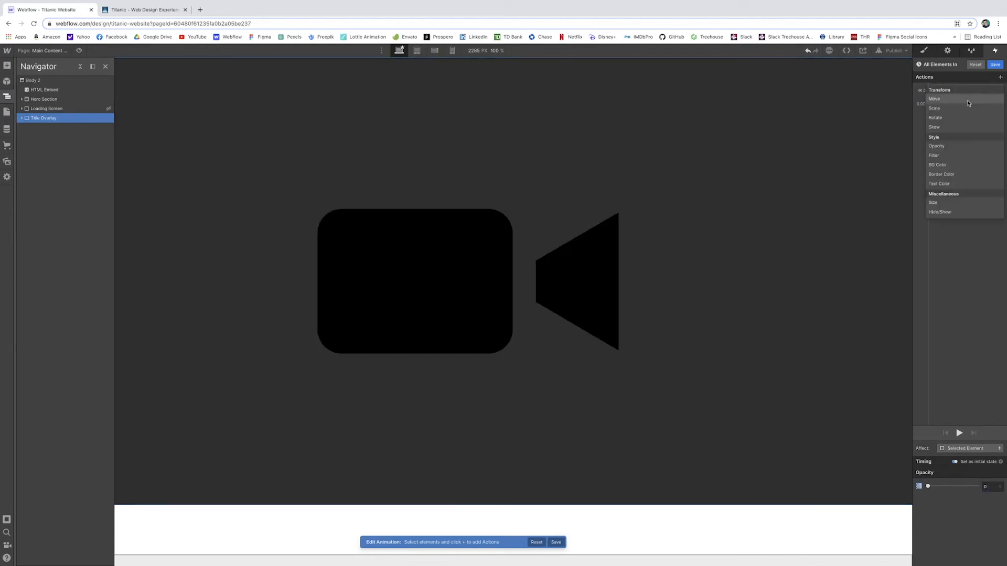
left_click(945, 149)
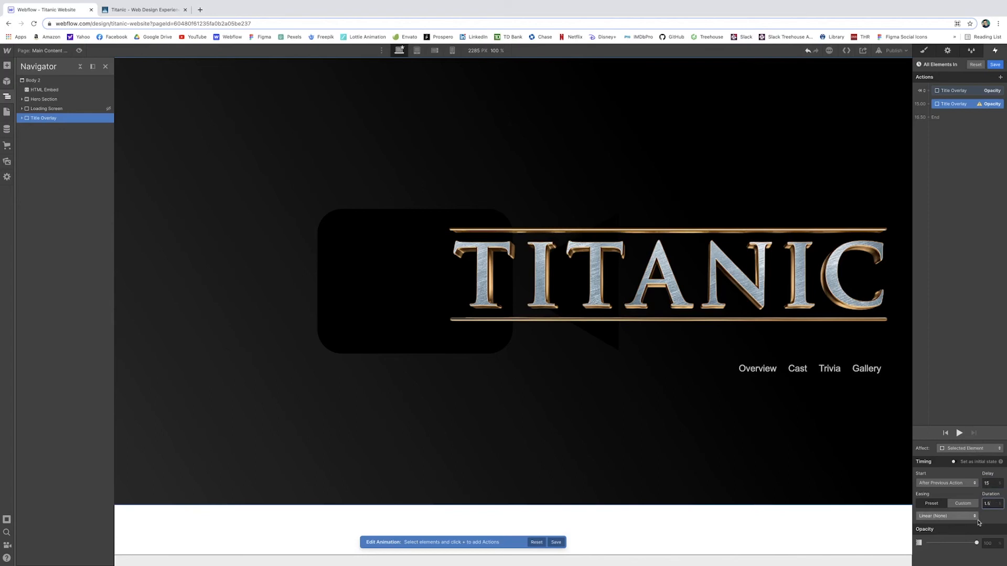
left_click(962, 518)
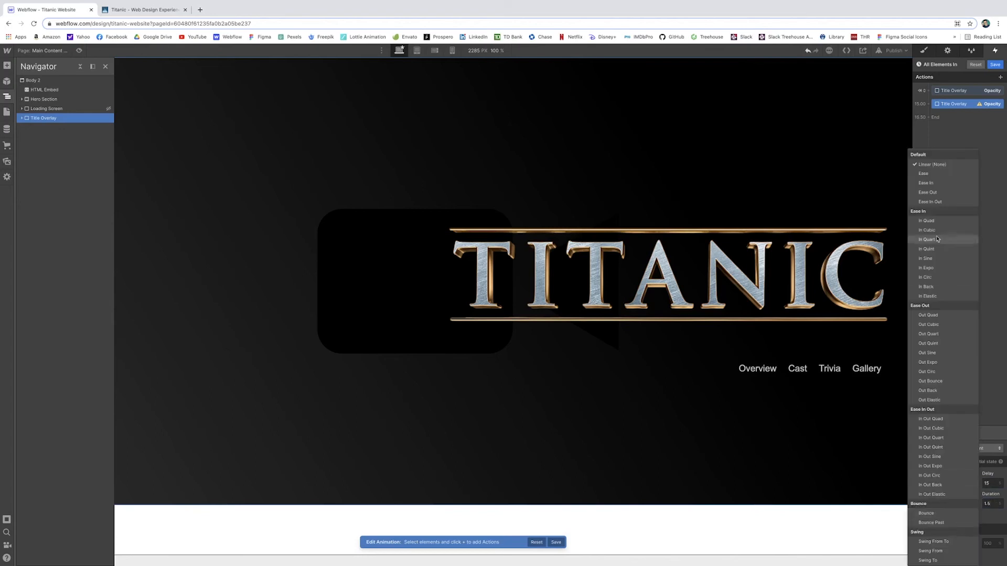
left_click(944, 173)
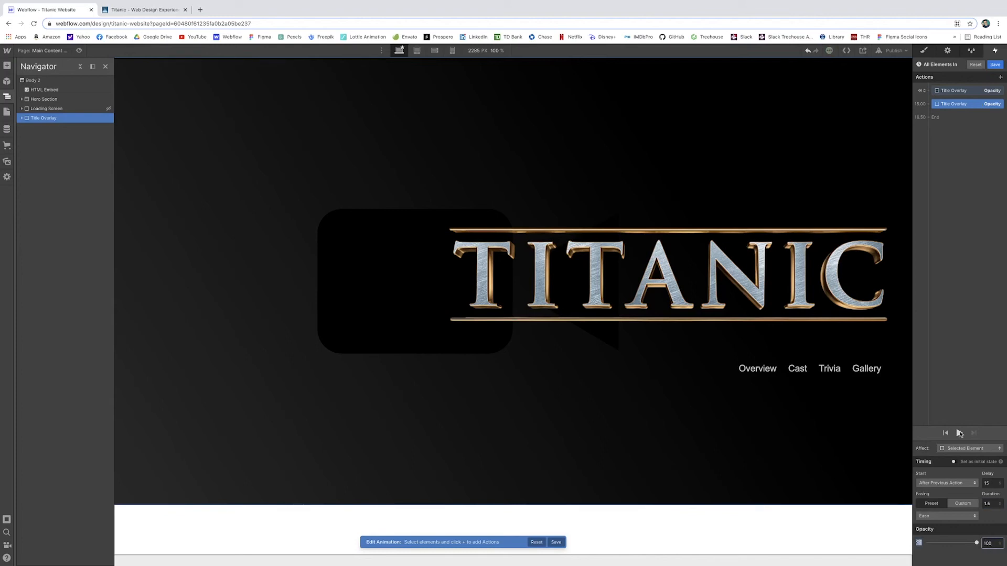
left_click(960, 433)
left_click(994, 65)
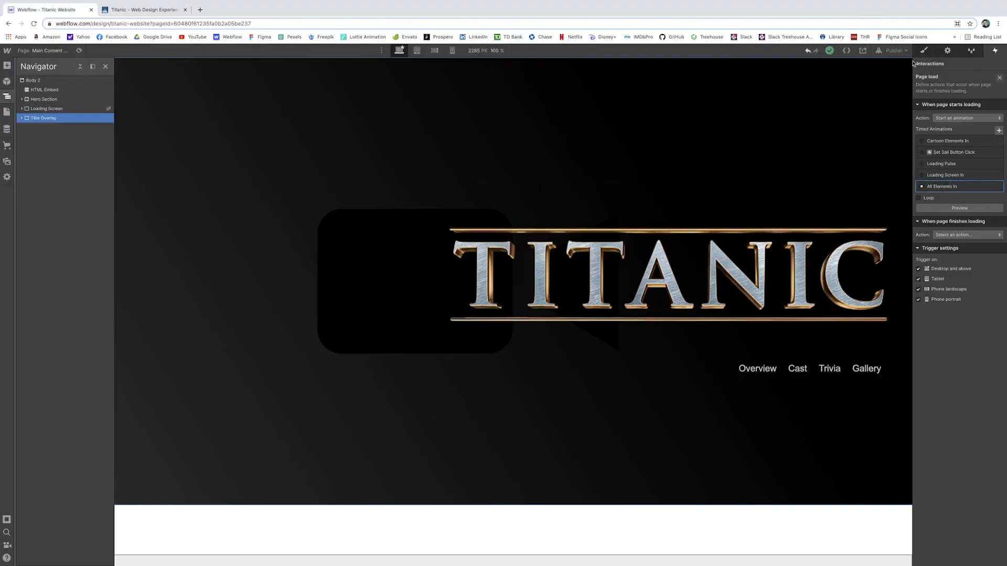
Publish the site to titanic-website.webflow.io and open the Home page in the designer.
left_click(894, 51)
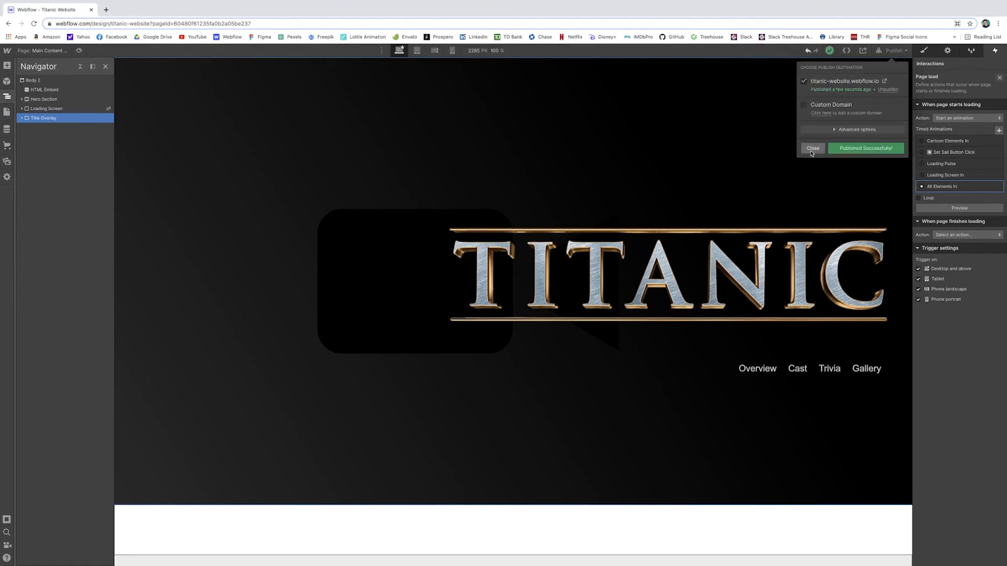
left_click(812, 148)
left_click(7, 112)
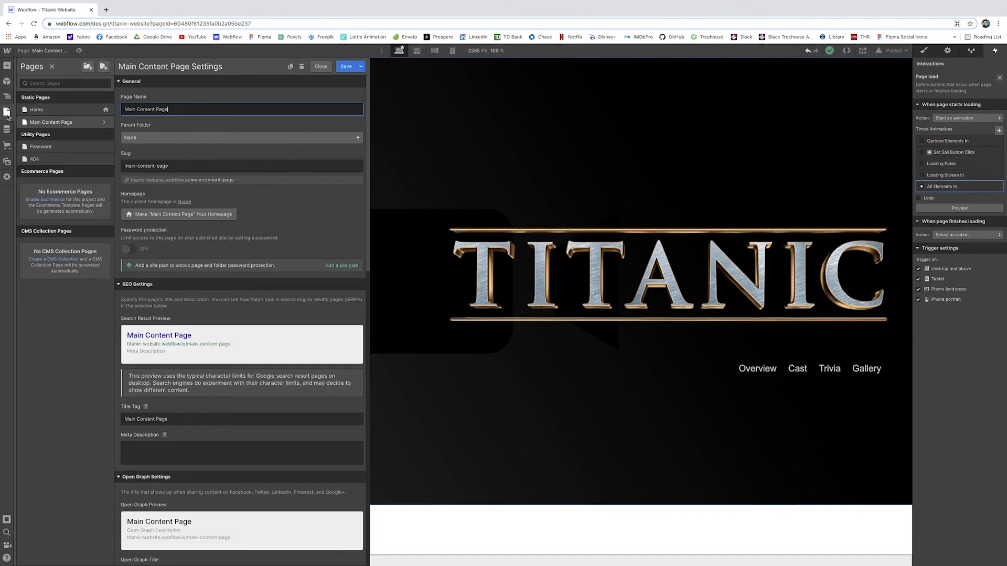
left_click(55, 111)
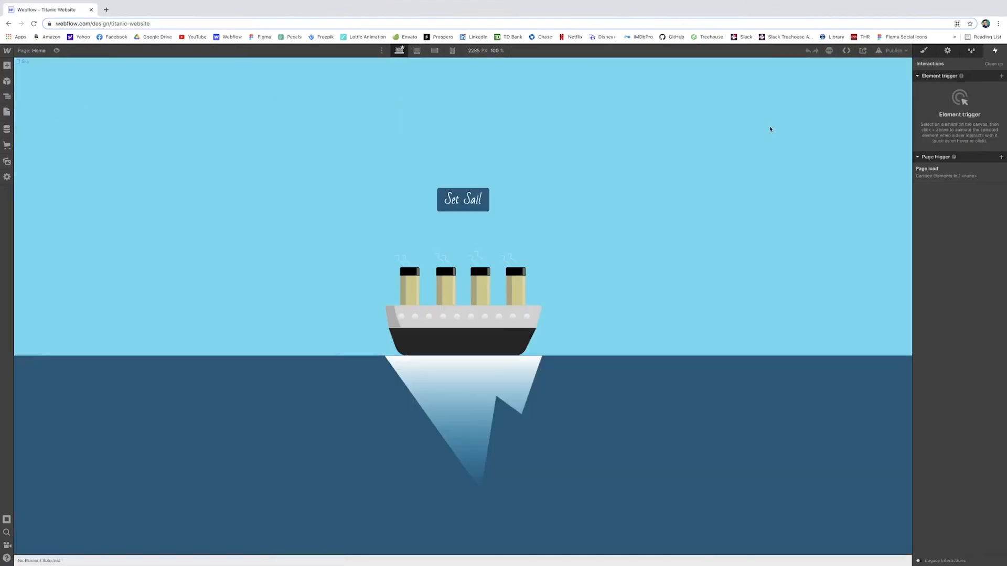
Open the published site and start the Set Sail sequence to check the page animations.
left_click(893, 50)
left_click(883, 80)
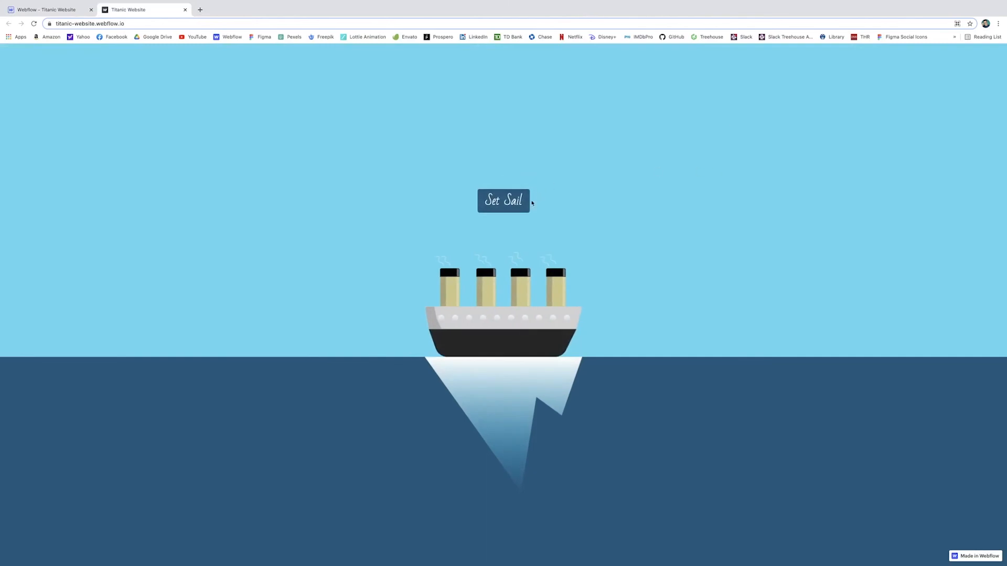
left_click(520, 206)
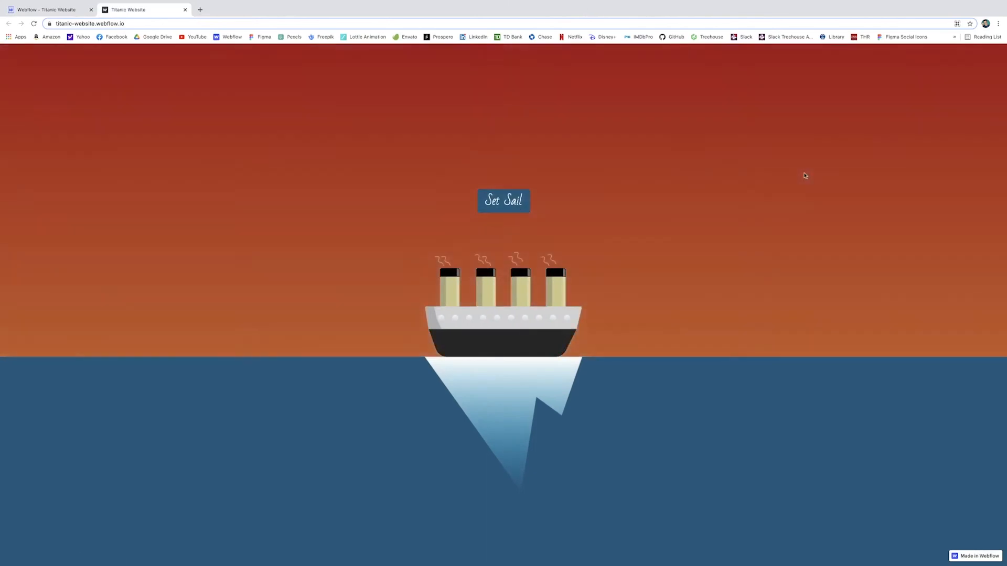